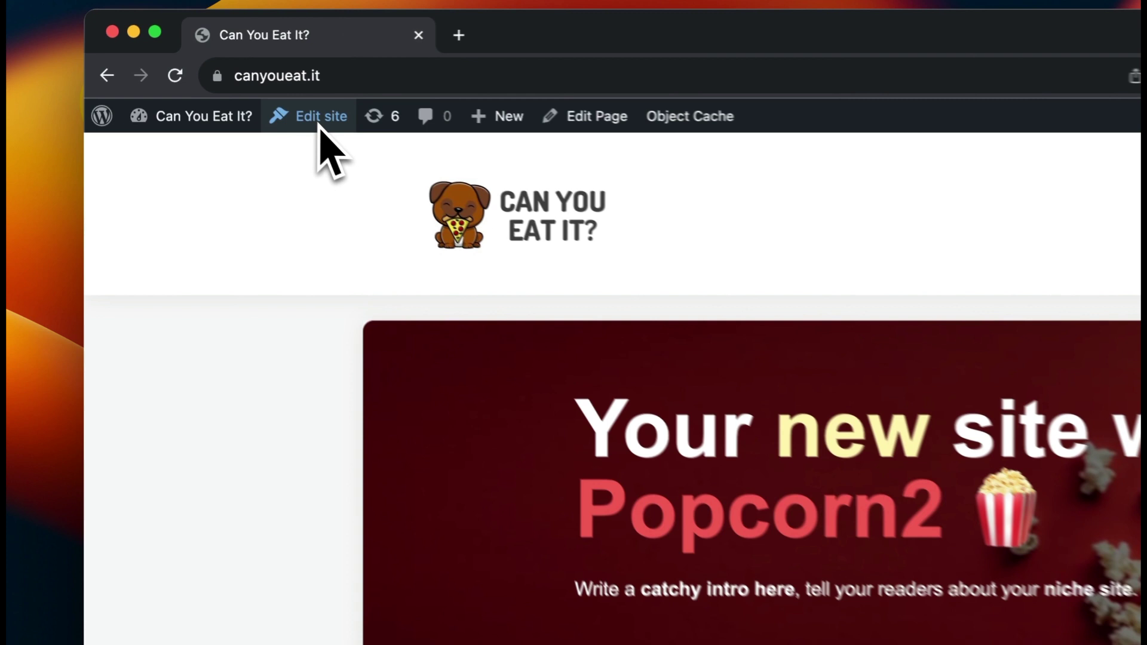
Step: Open the Front Page template in the Site Editor and scroll down to Featured Posts
left_click(210, 76)
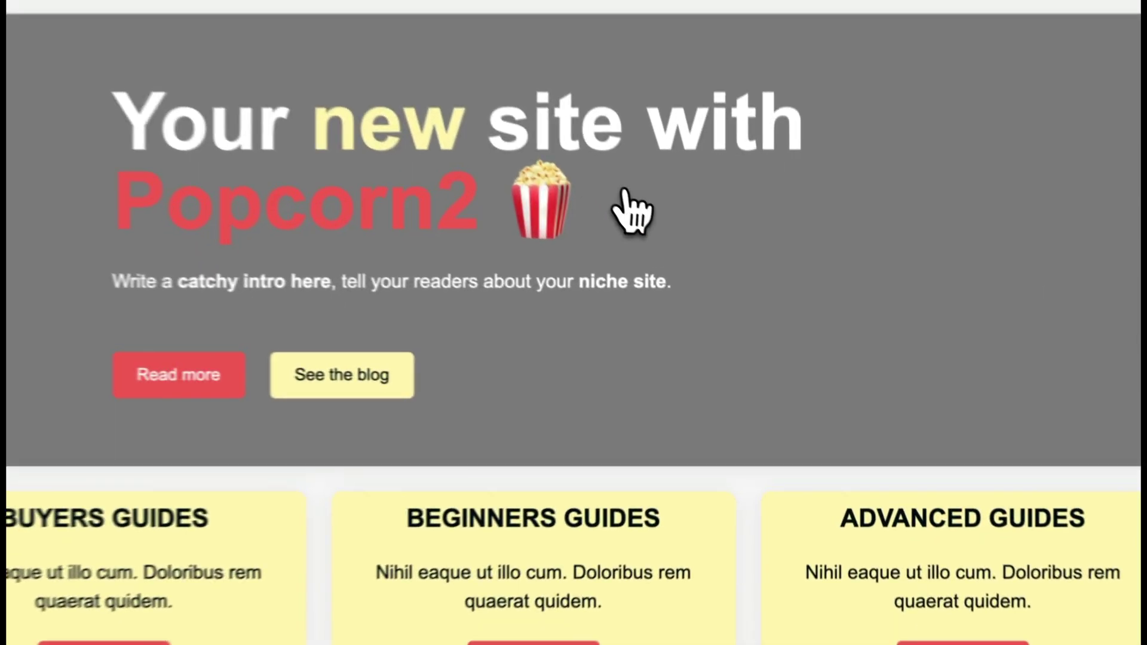
left_click(723, 298)
scroll(848, 268, "down", 4)
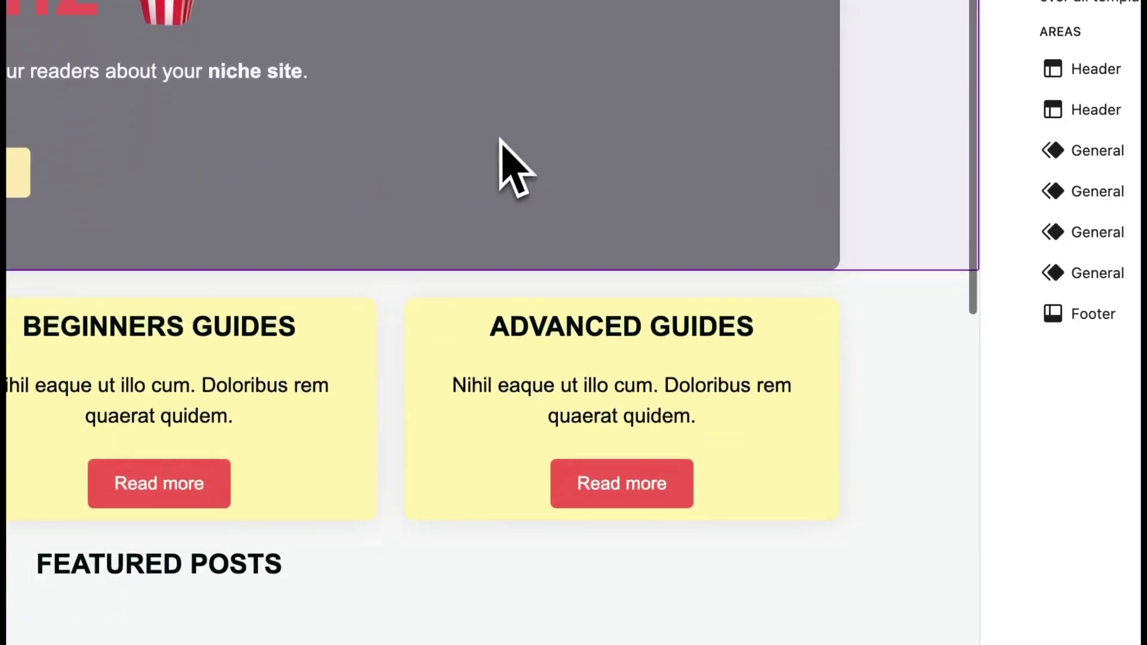
left_click(365, 326)
left_click(462, 471)
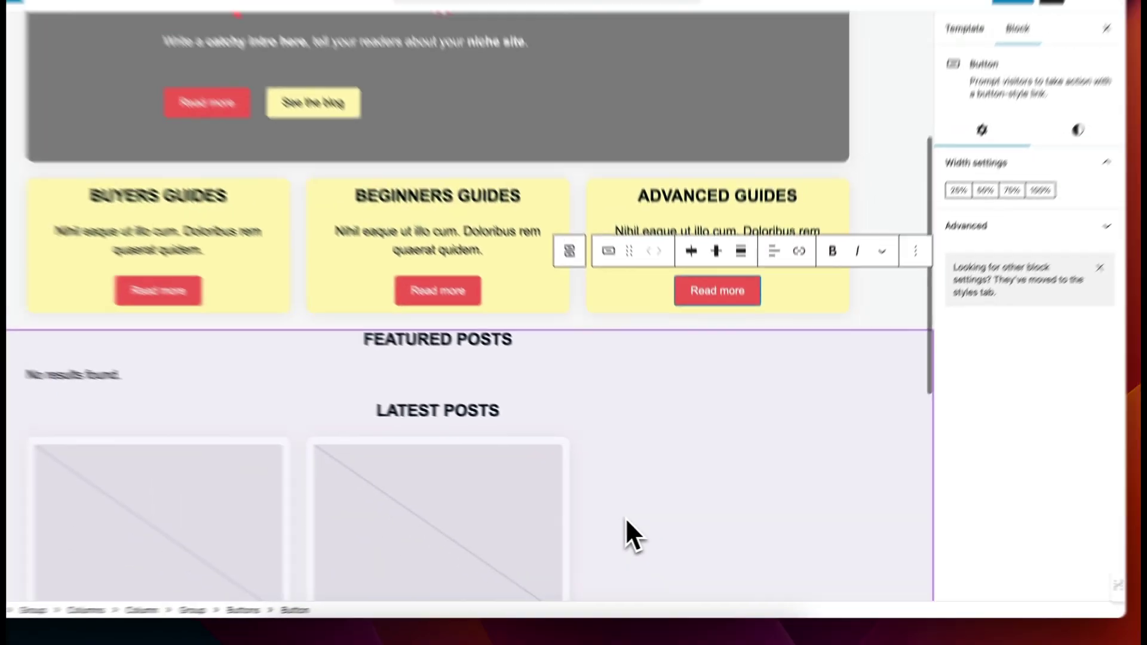
scroll(651, 430, "down", 1)
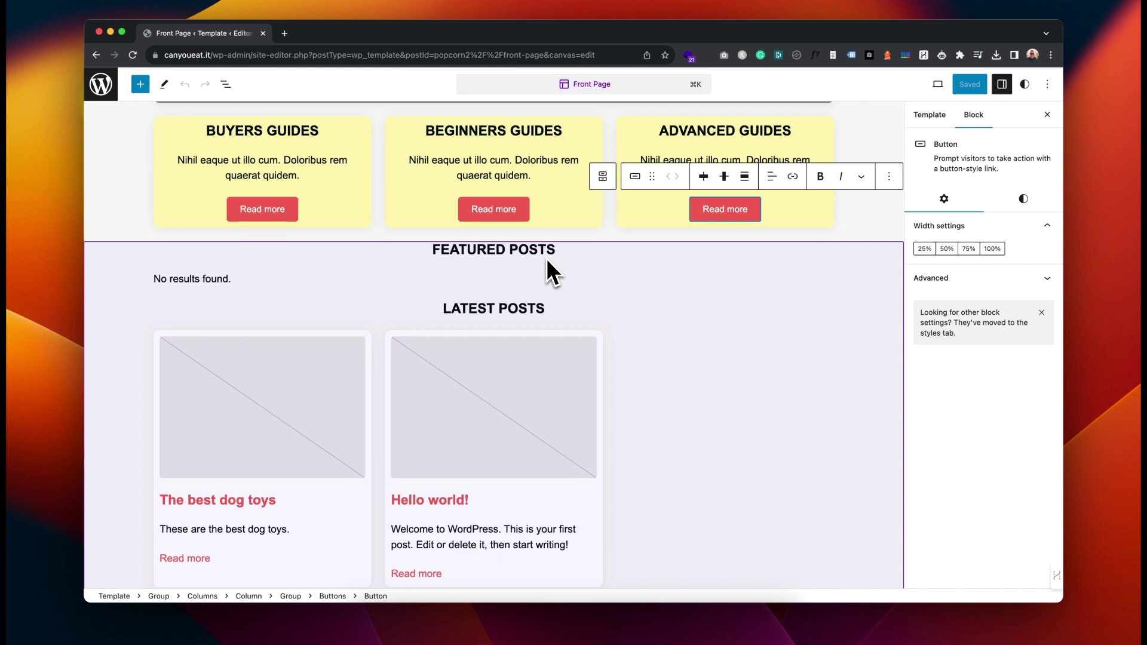
scroll(546, 258, "down", 2)
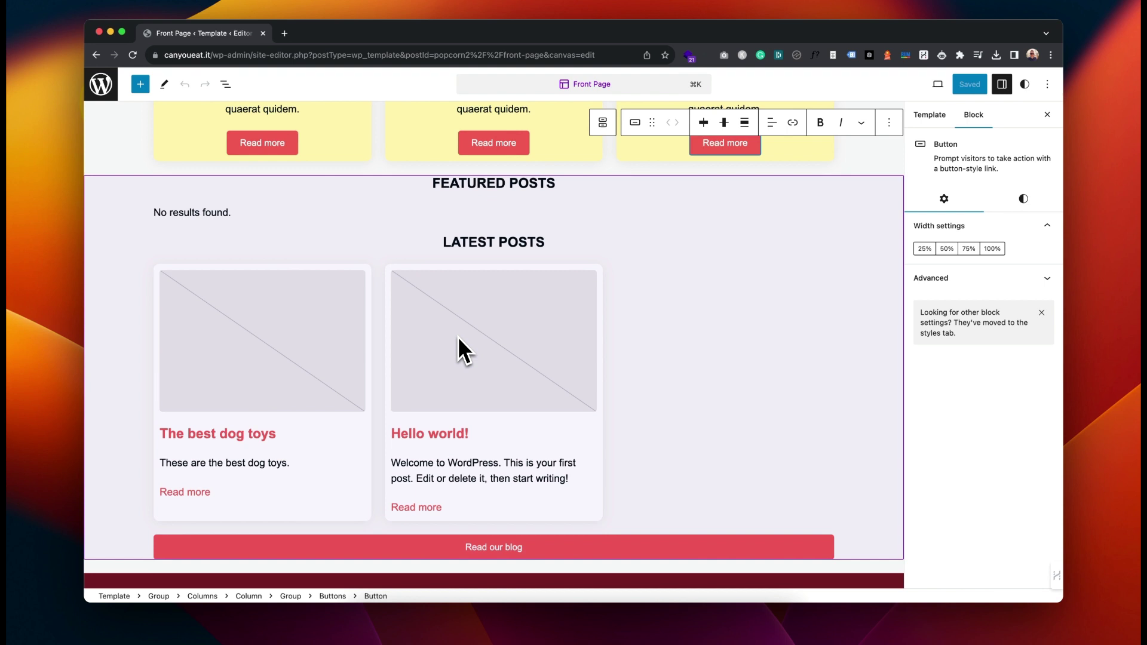
scroll(607, 285, "down", 3)
scroll(614, 285, "up", 2)
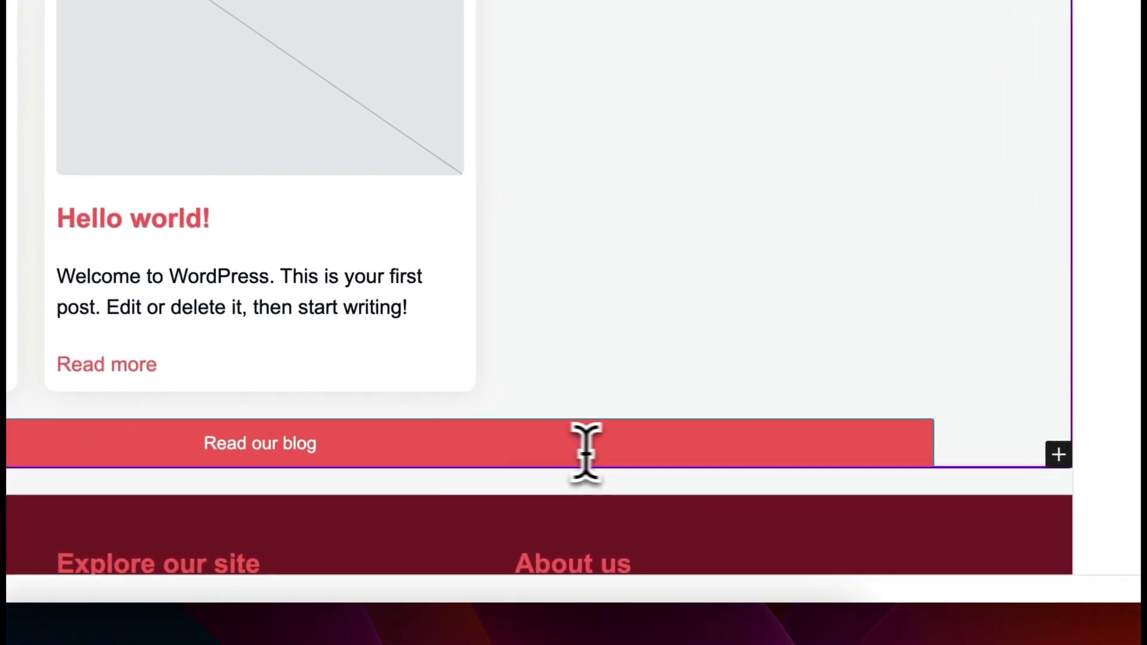
Step: Link the 'Read our blog' button to the Blog page at canyoueat.it/blog/
left_click(665, 525)
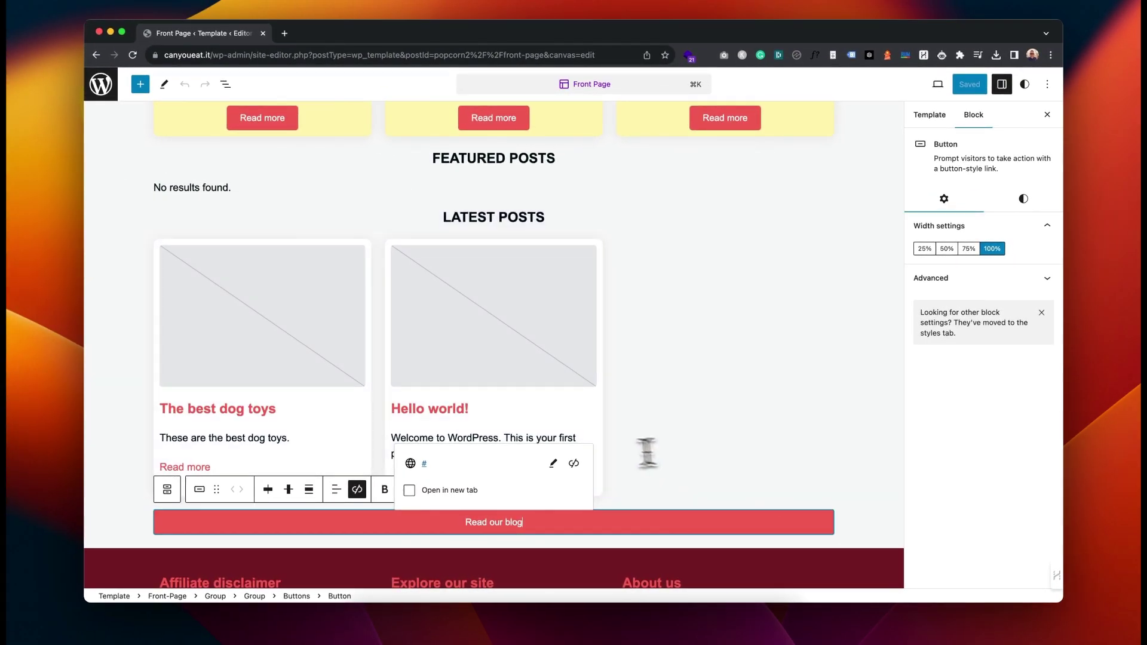
left_click(555, 463)
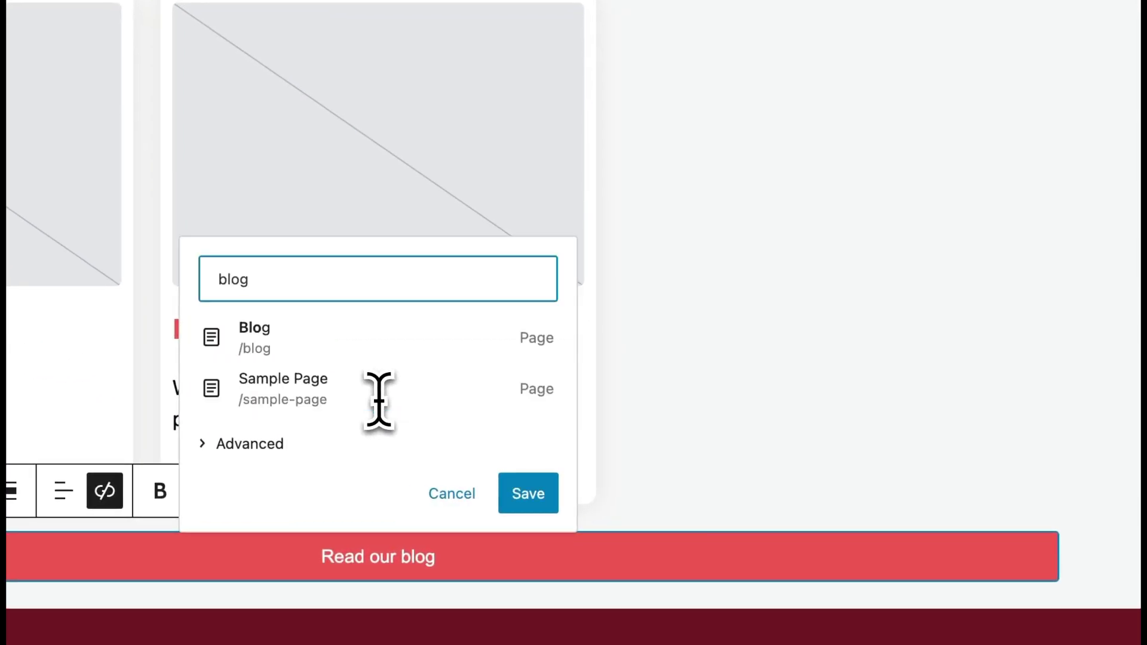
left_click(343, 340)
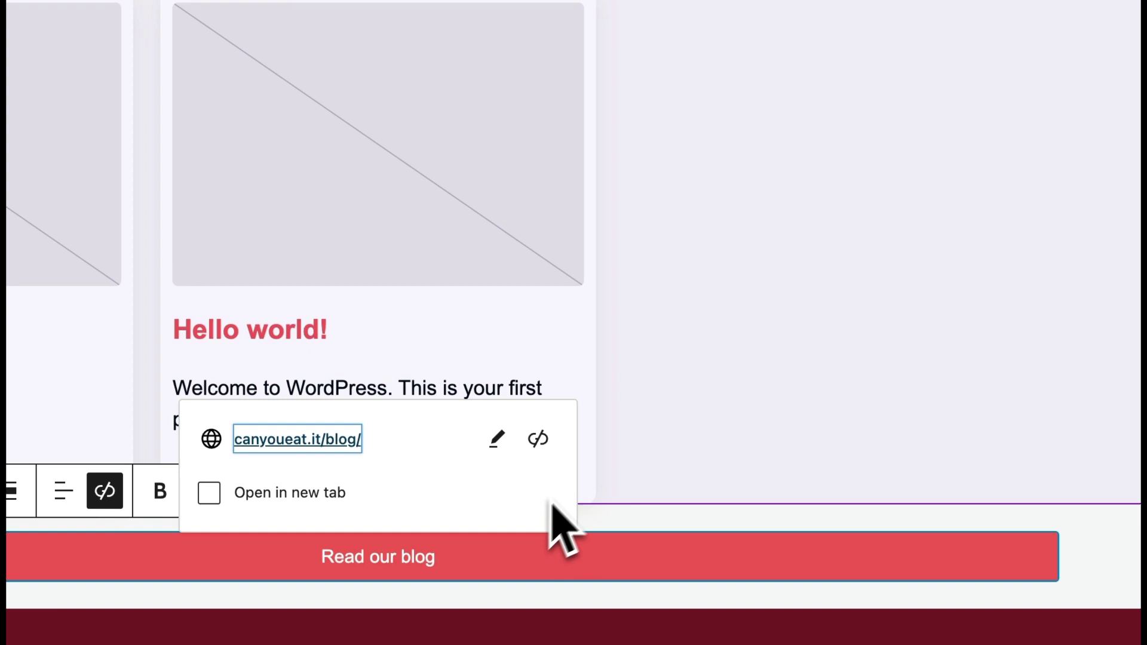
Step: Replace the hero heading text with 'Can you Eat it?'
left_click(723, 450)
scroll(728, 451, "up", 10)
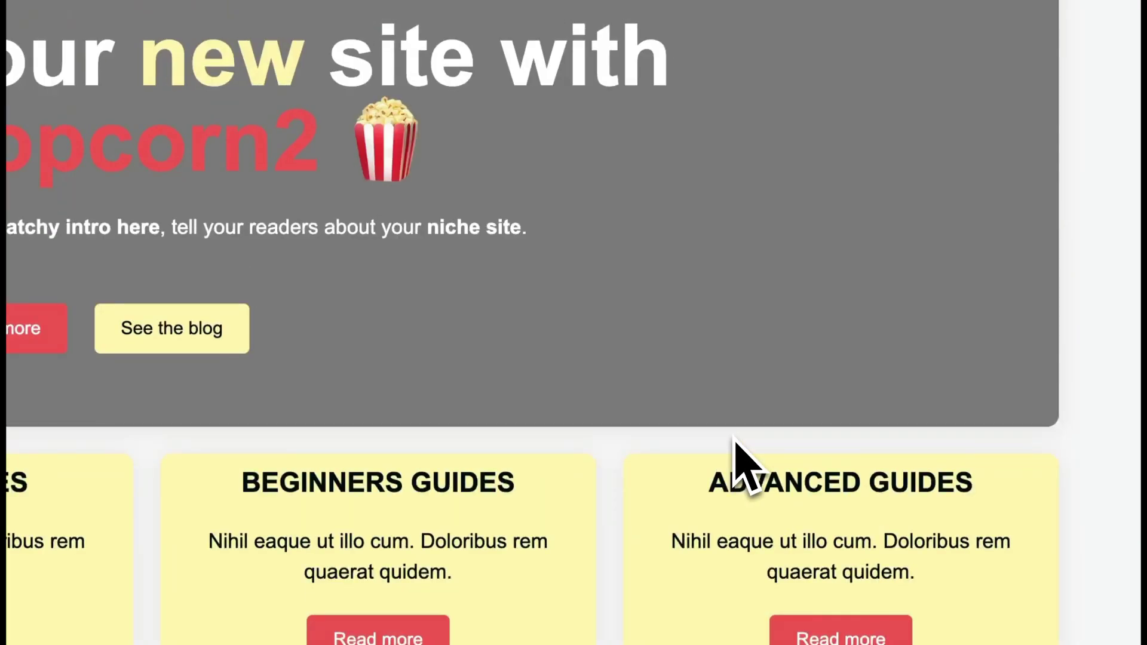
scroll(734, 440, "up", 5)
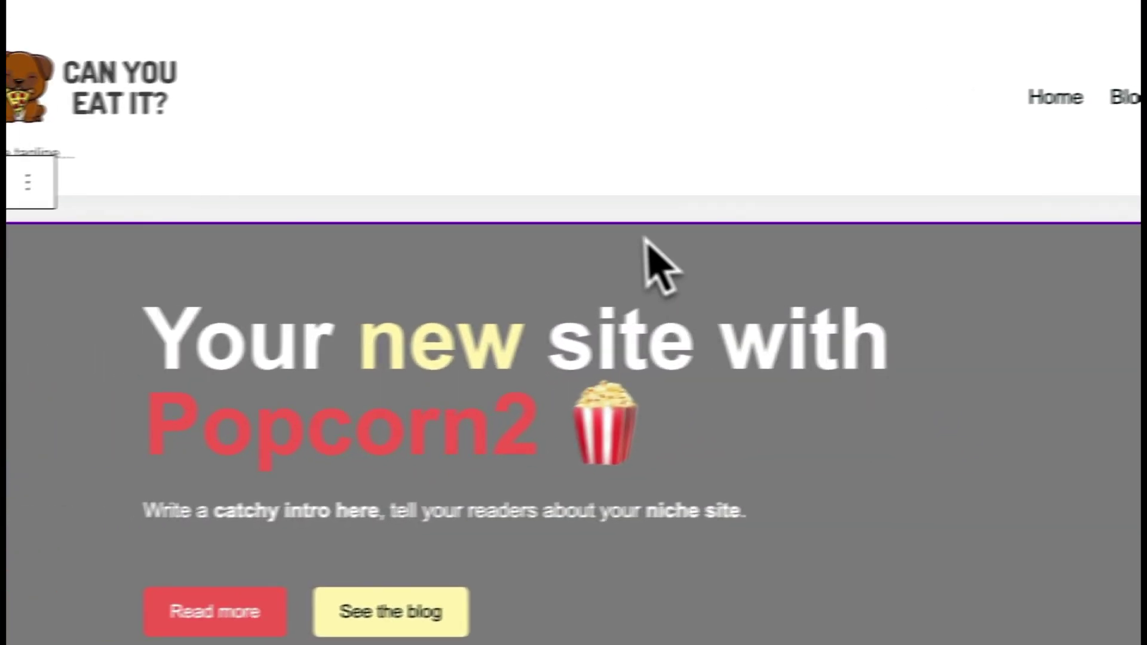
left_click(583, 366)
left_click_drag(807, 405, 212, 322)
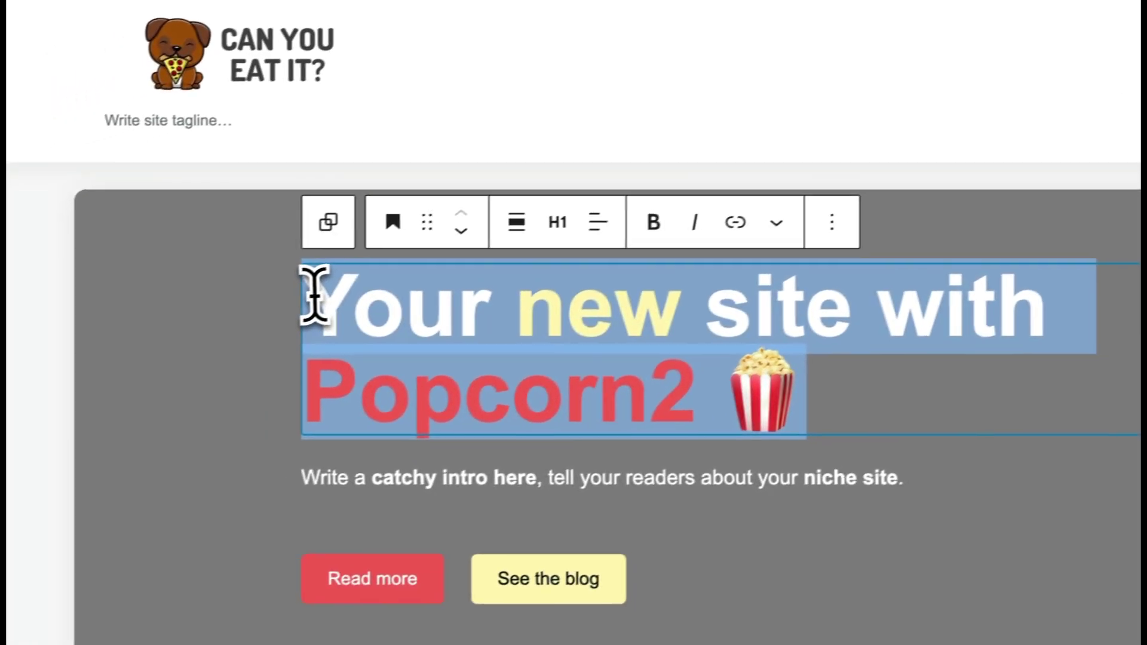
type("Can you Eat it?")
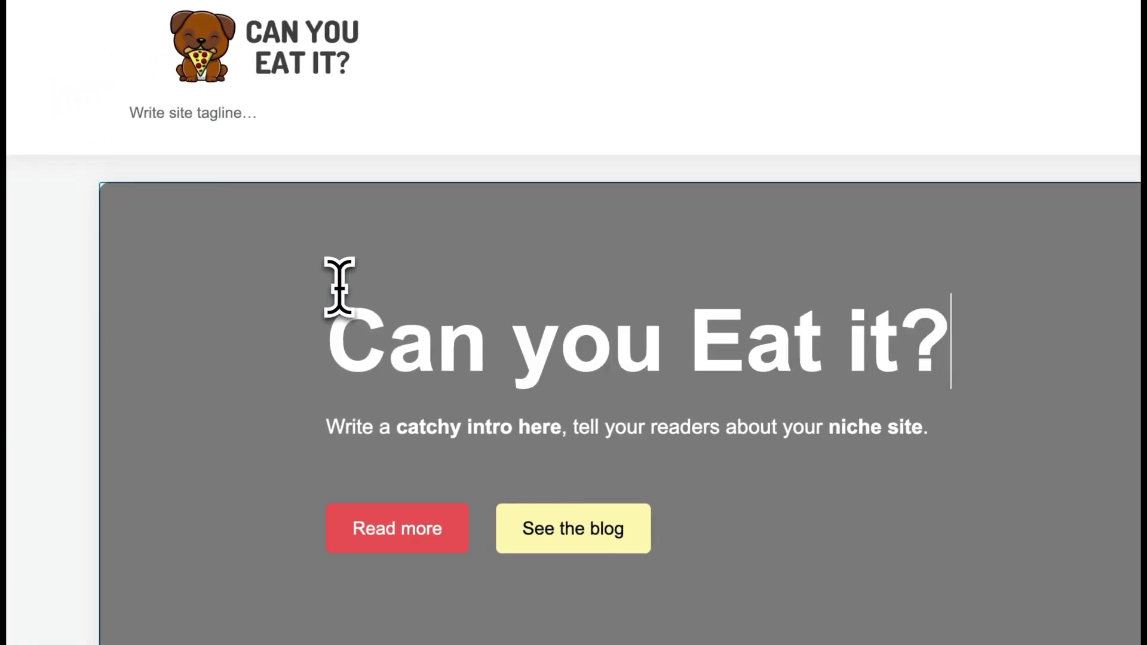
Step: Set the heading to XX Large and rewrite the intro as 'Find out what you can and can't eat'
left_click_drag(1042, 344, 296, 345)
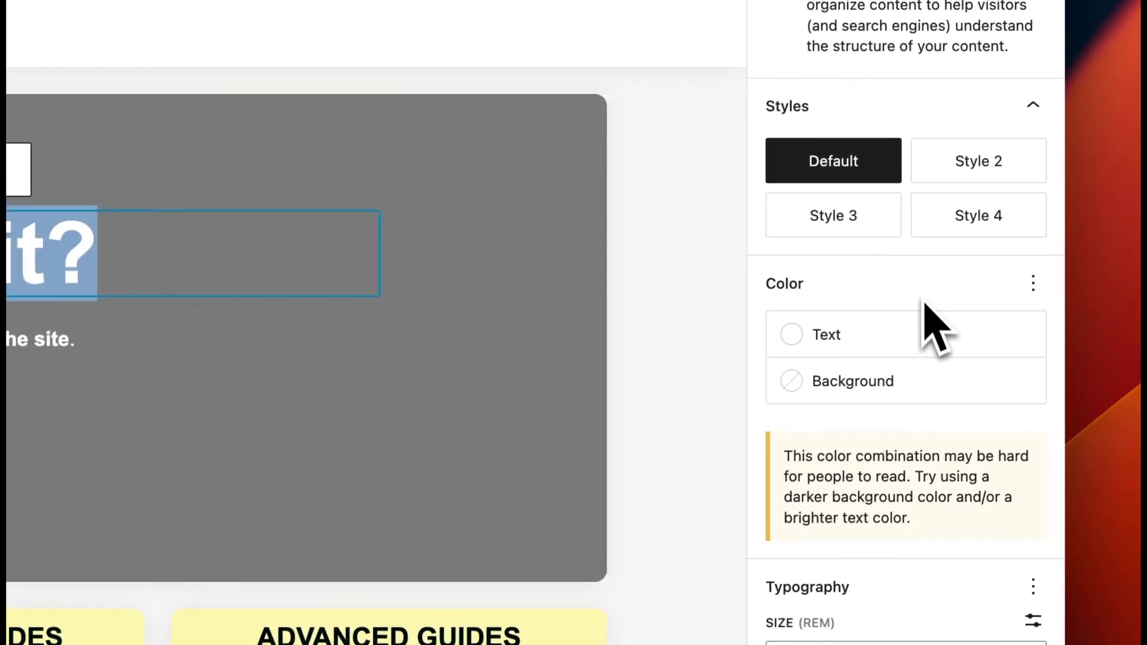
scroll(931, 415, "down", 3)
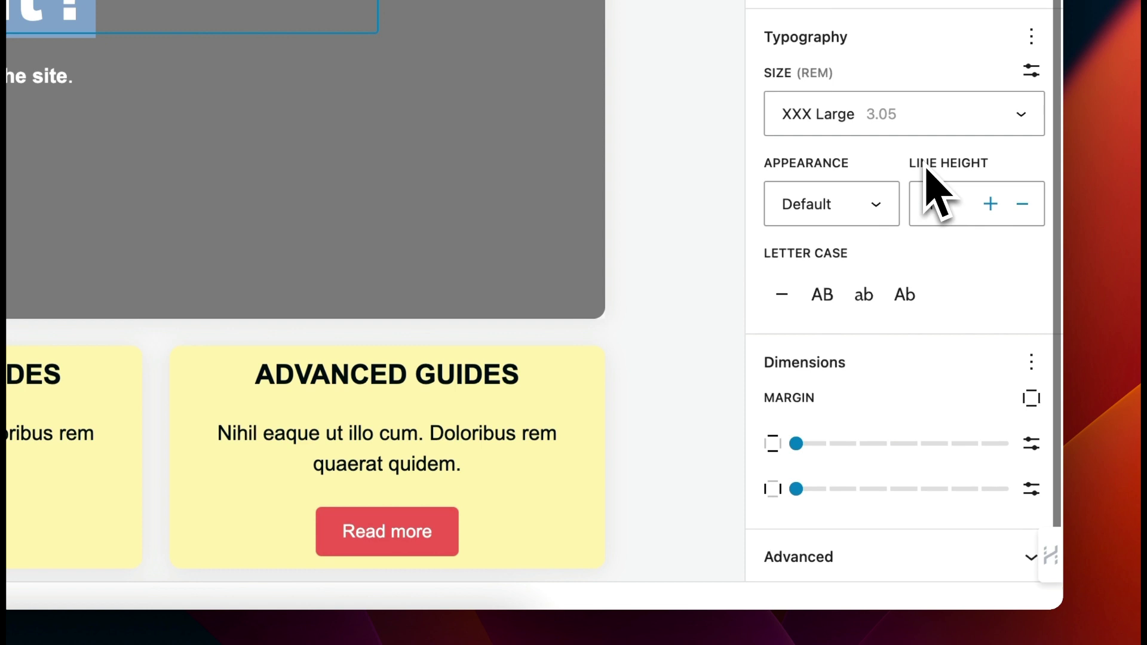
left_click(890, 132)
left_click(912, 388)
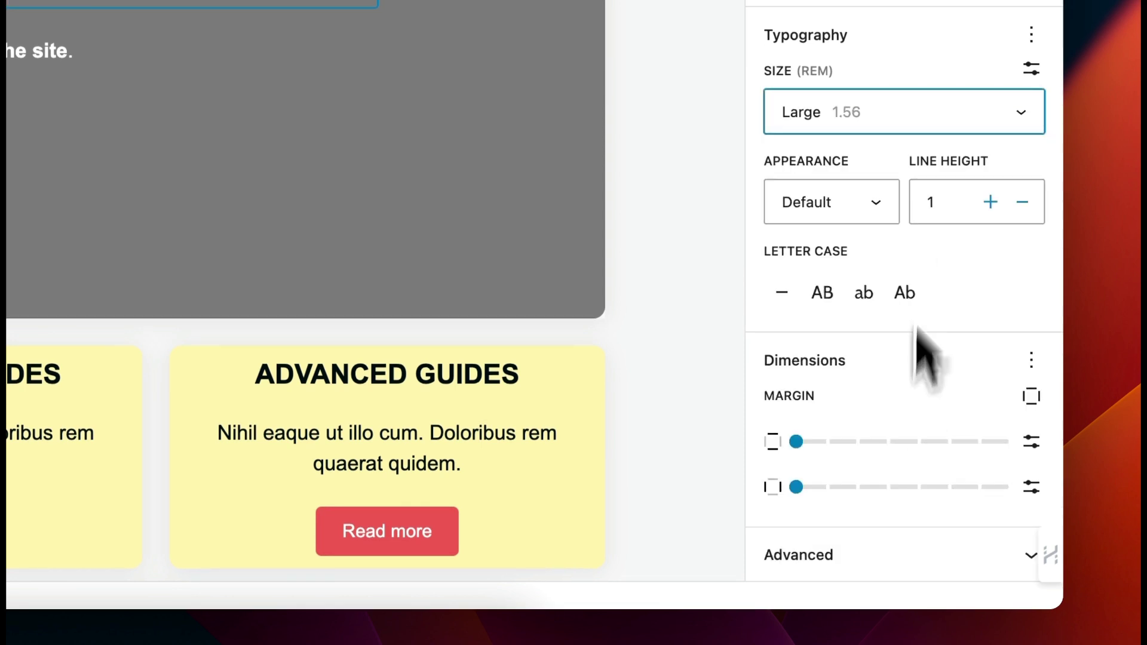
left_click(923, 116)
left_click(914, 508)
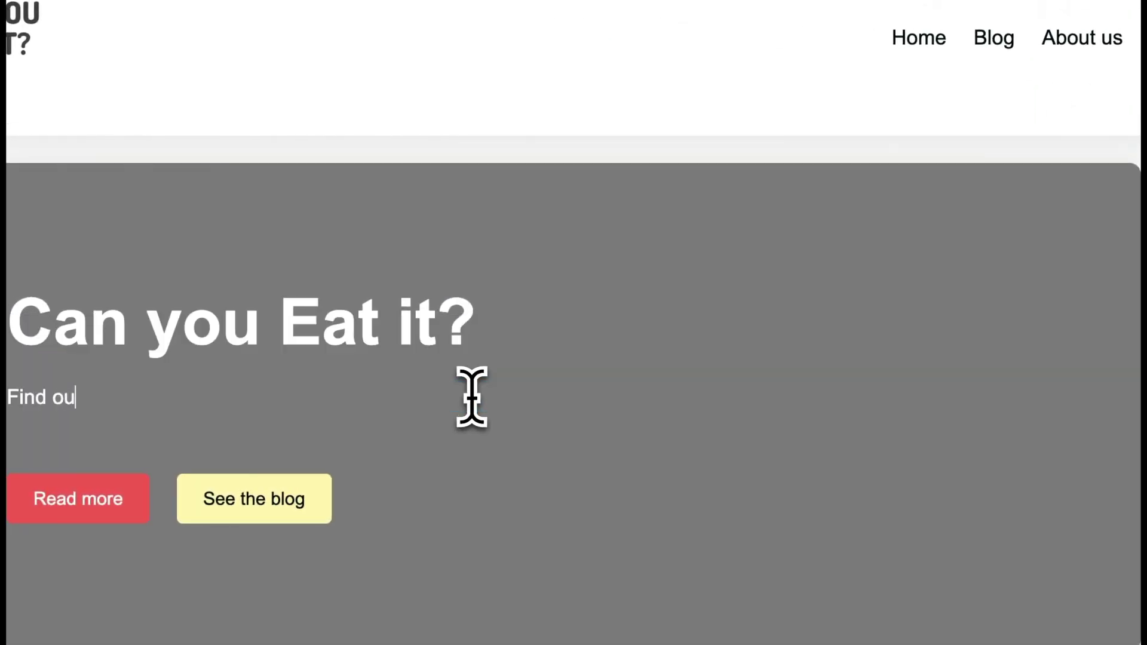
type("t what you can and carn't eat.")
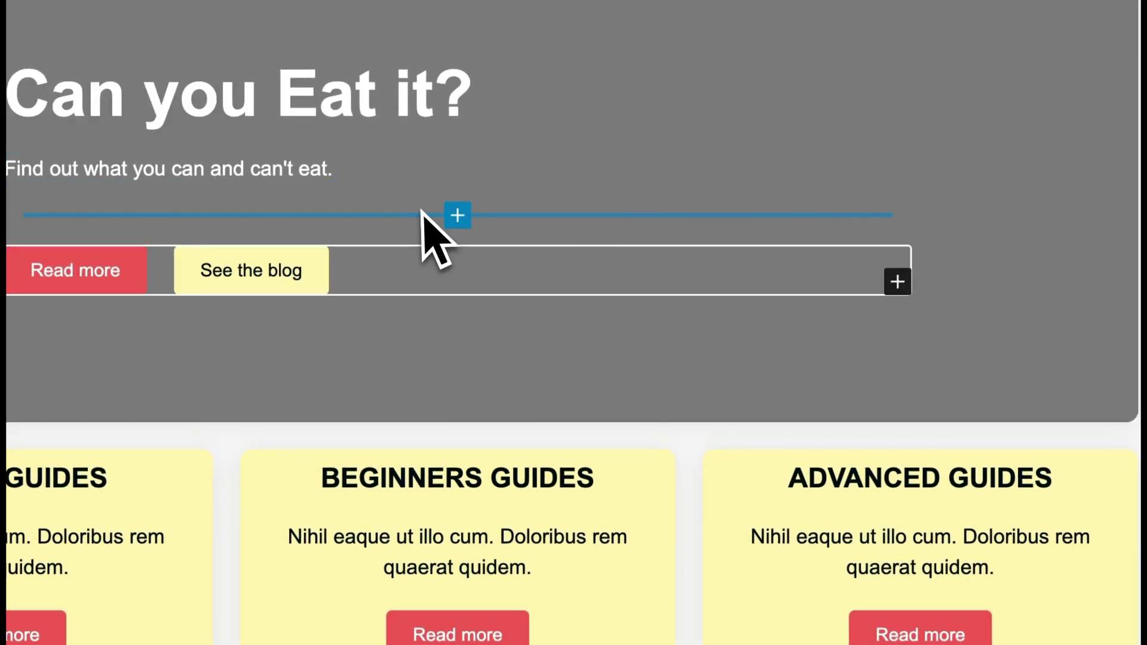
Step: Insert a Search block below the hero intro with its label hidden
left_click(458, 216)
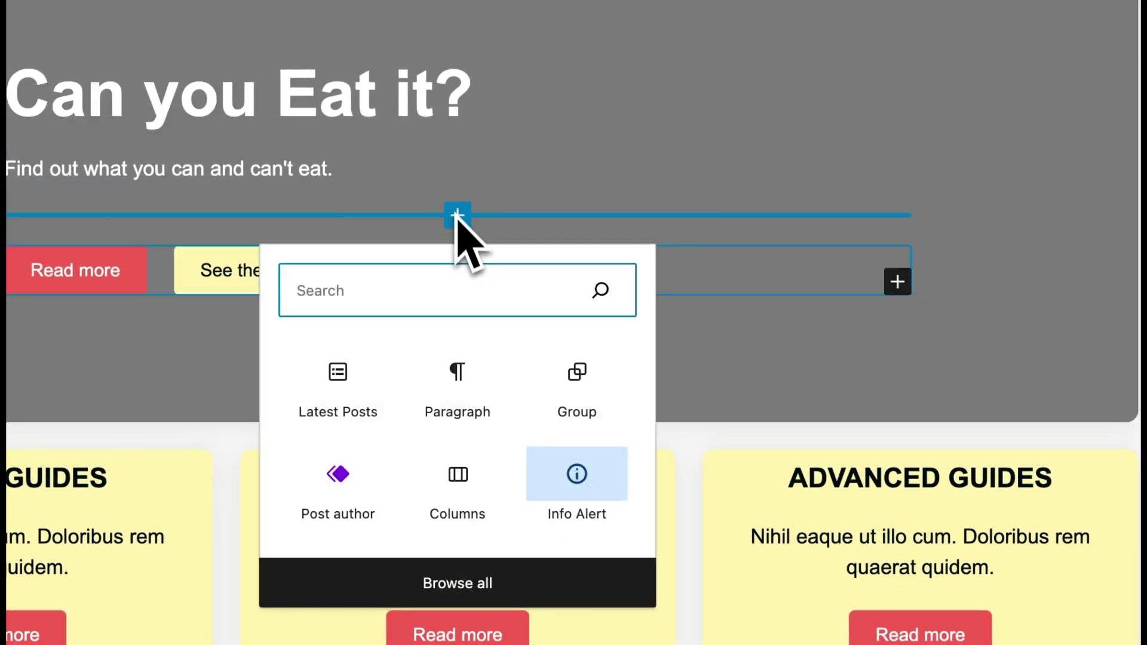
type("sear")
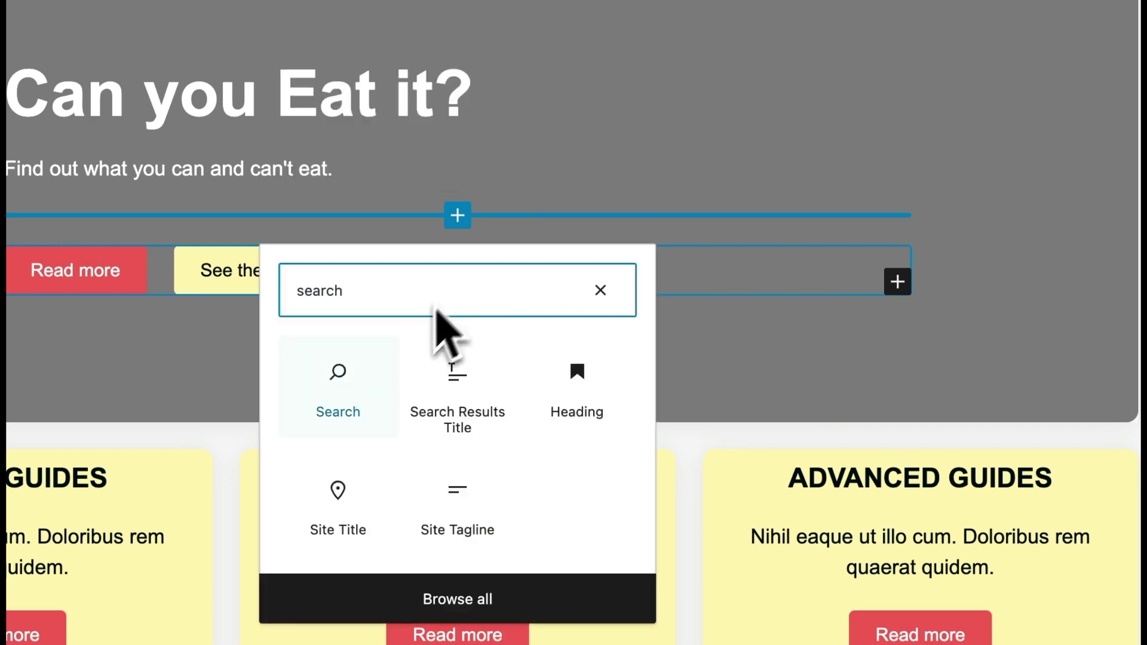
type("ch")
left_click(349, 442)
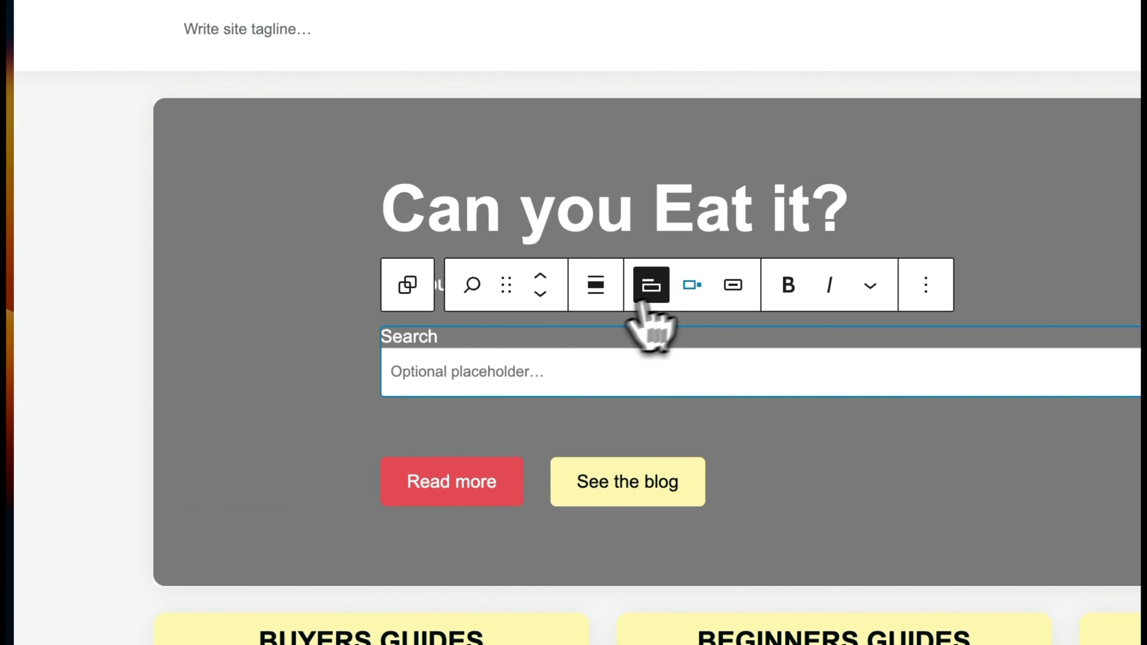
left_click(654, 286)
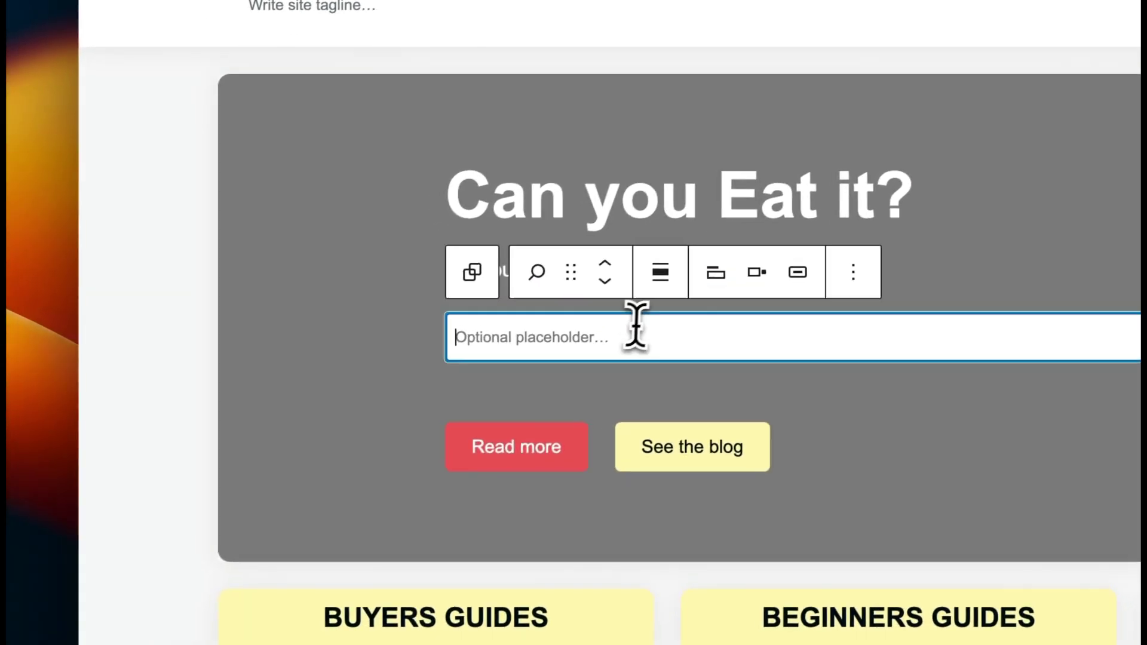
Step: Set the search placeholder to 'What are you thinking about eating?' and the button to 'Search Now'
left_click(559, 347)
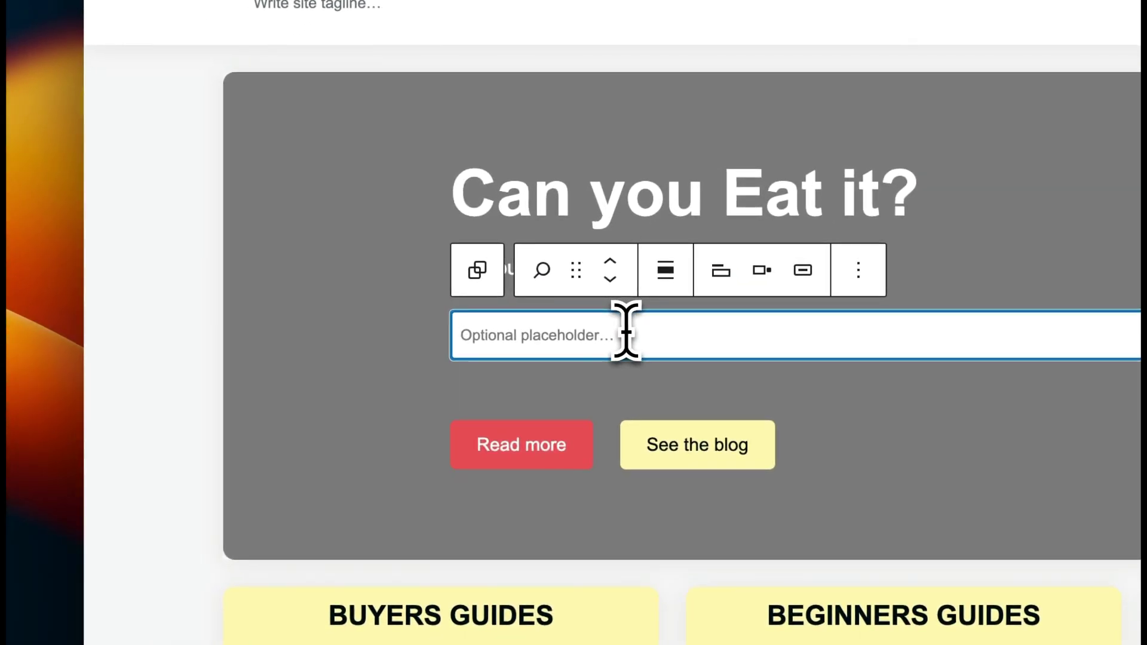
type("What are yo")
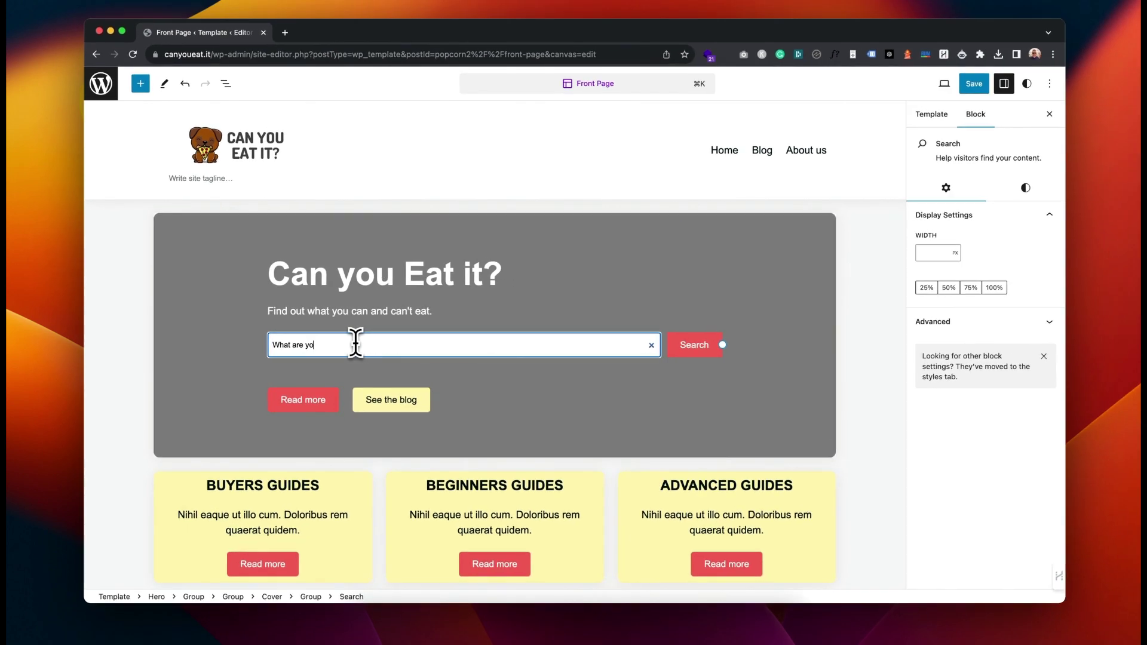
type("u thinking about eating?")
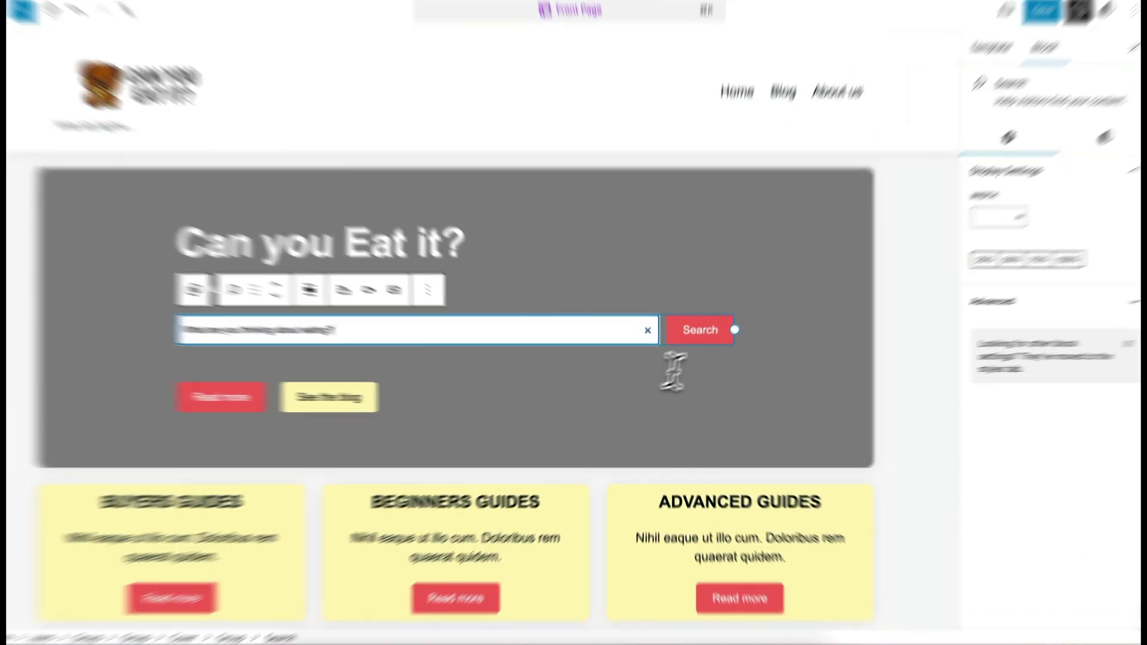
left_click(702, 345)
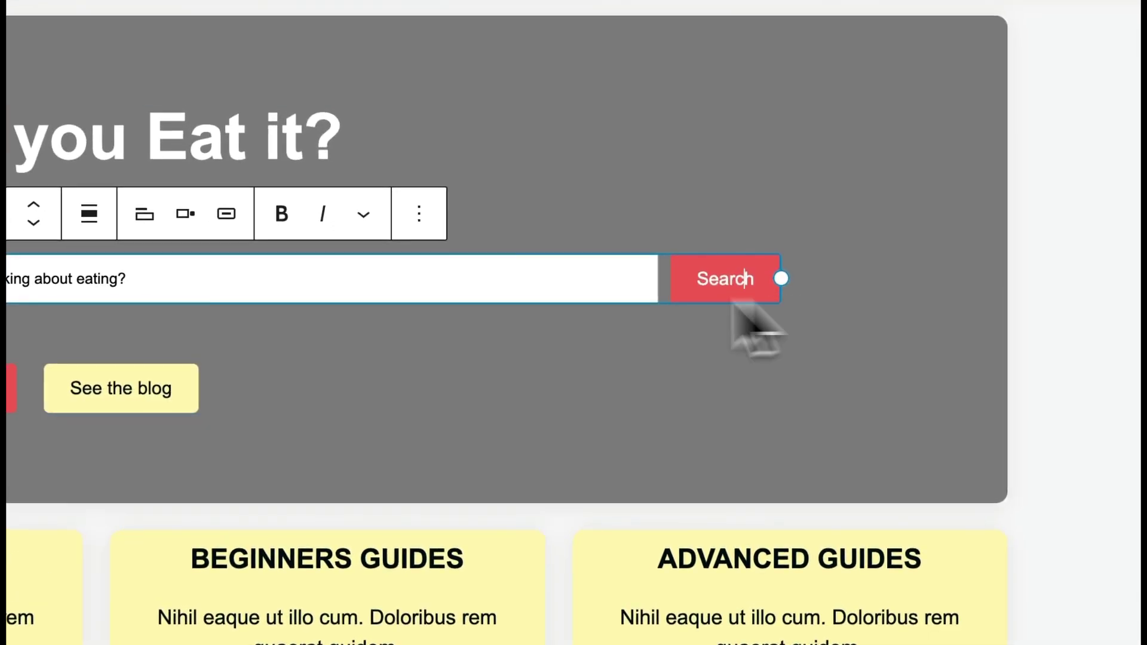
key("Delete")
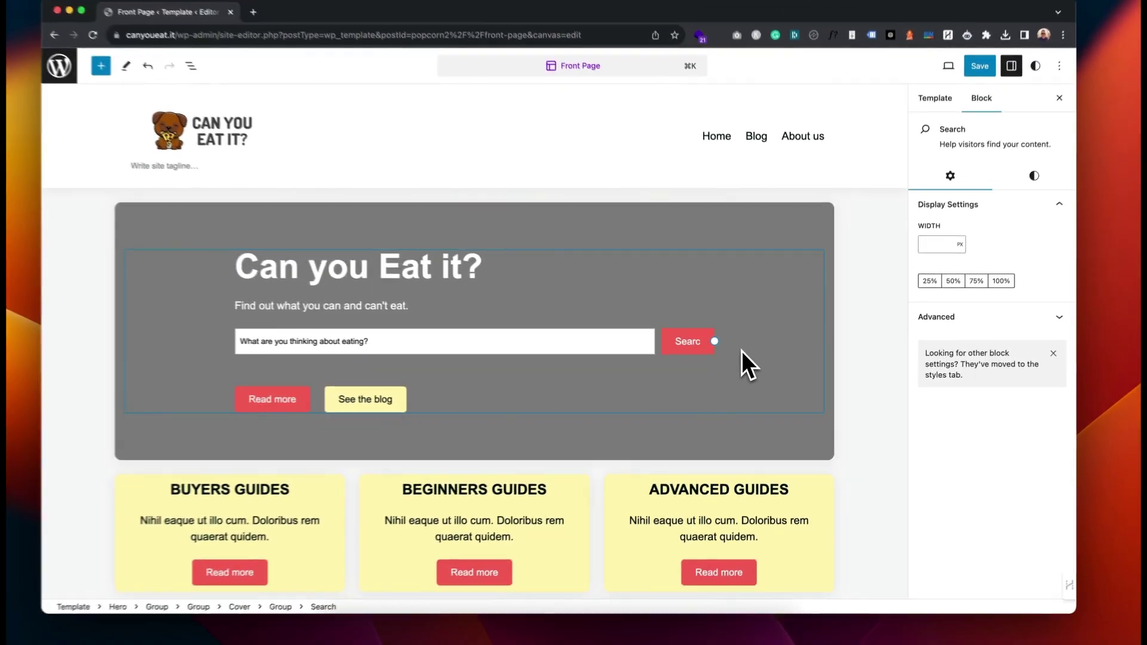
key("BackSpace")
key("BackSpace")
key("BackSpace")
key("BackSpace")
key("BackSpace")
type("Sear")
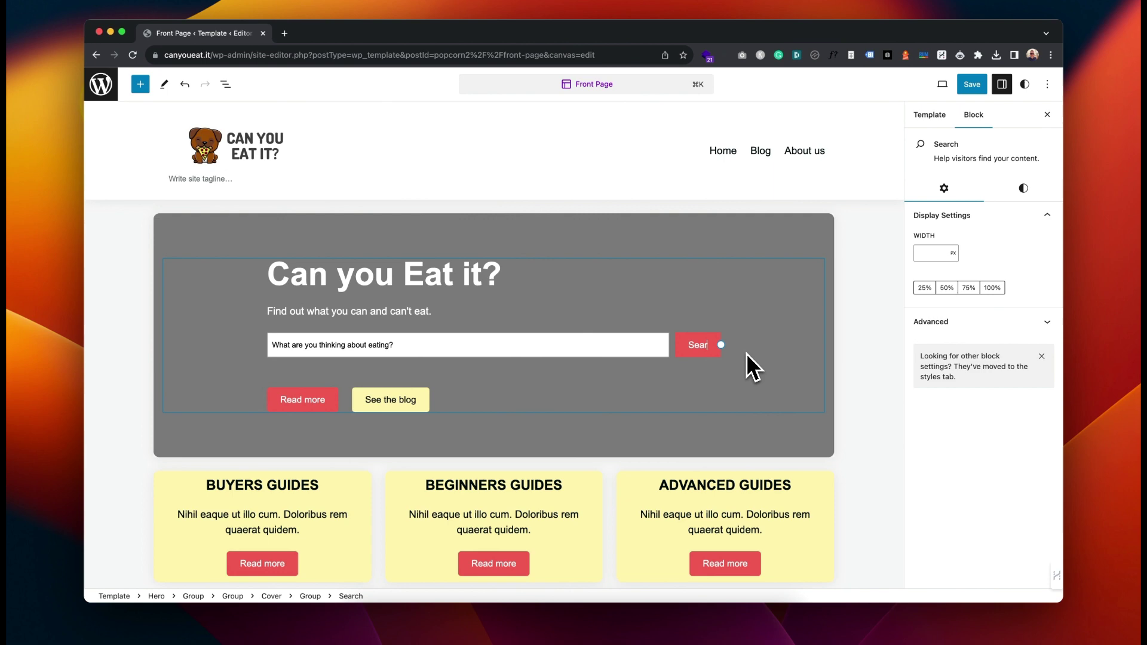
type("ch Now")
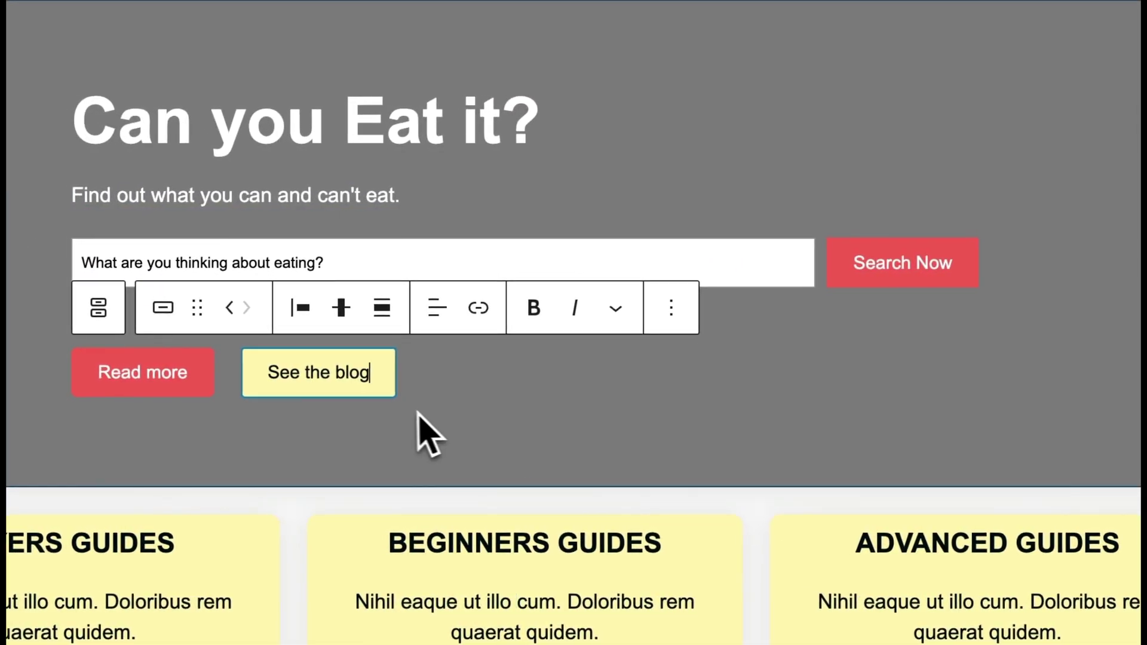
Step: Try Popcorn, Cross and Check styles on the 'See the blog' button, then revert to Fill
left_click(418, 412)
left_click(386, 379)
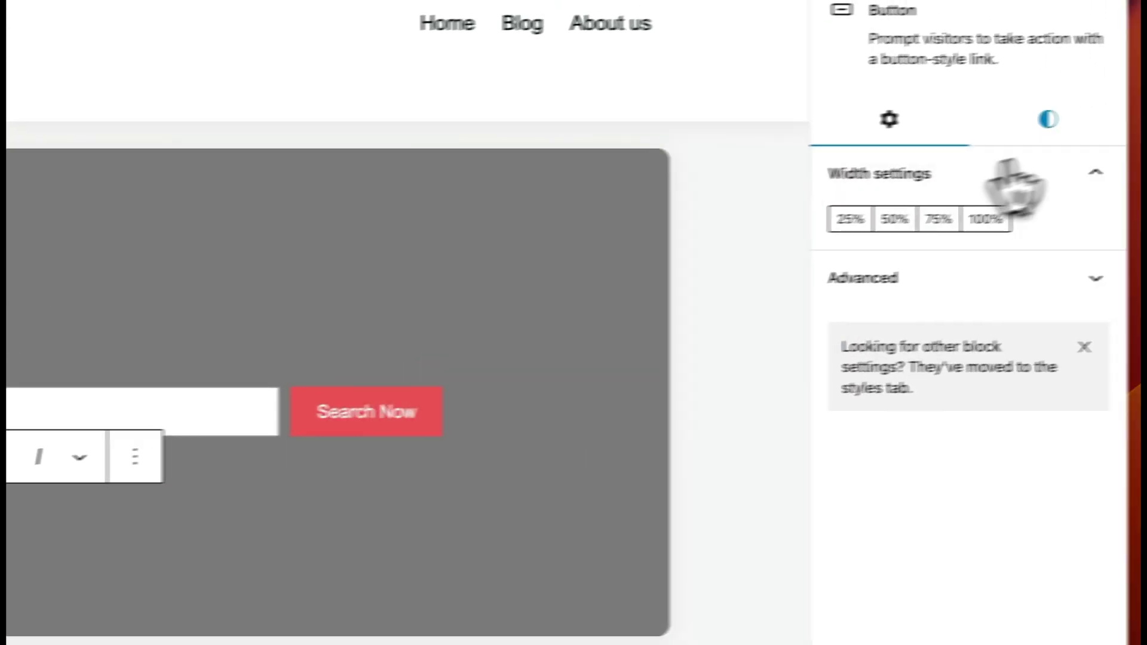
left_click(1047, 192)
left_click(870, 288)
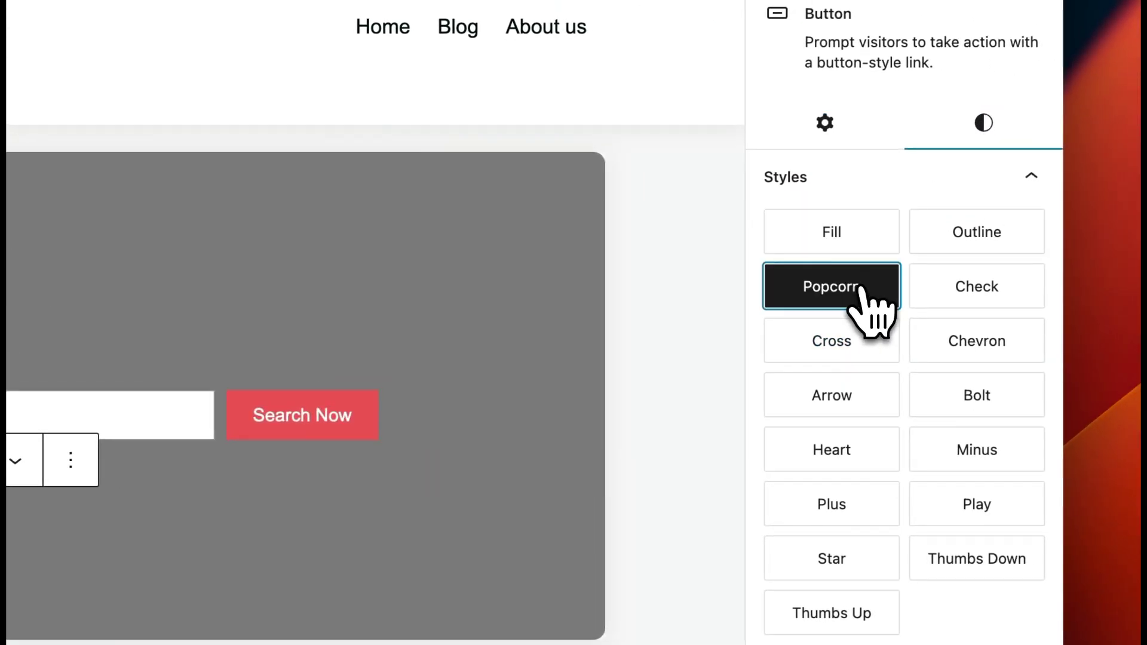
left_click(869, 350)
left_click(985, 293)
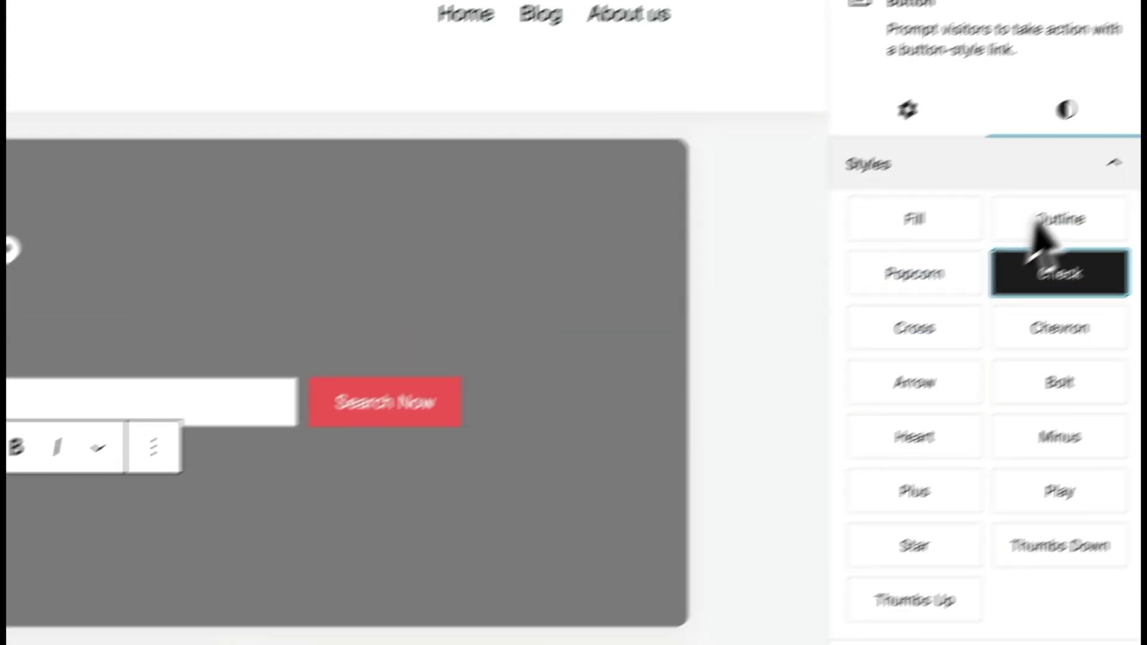
left_click(878, 277)
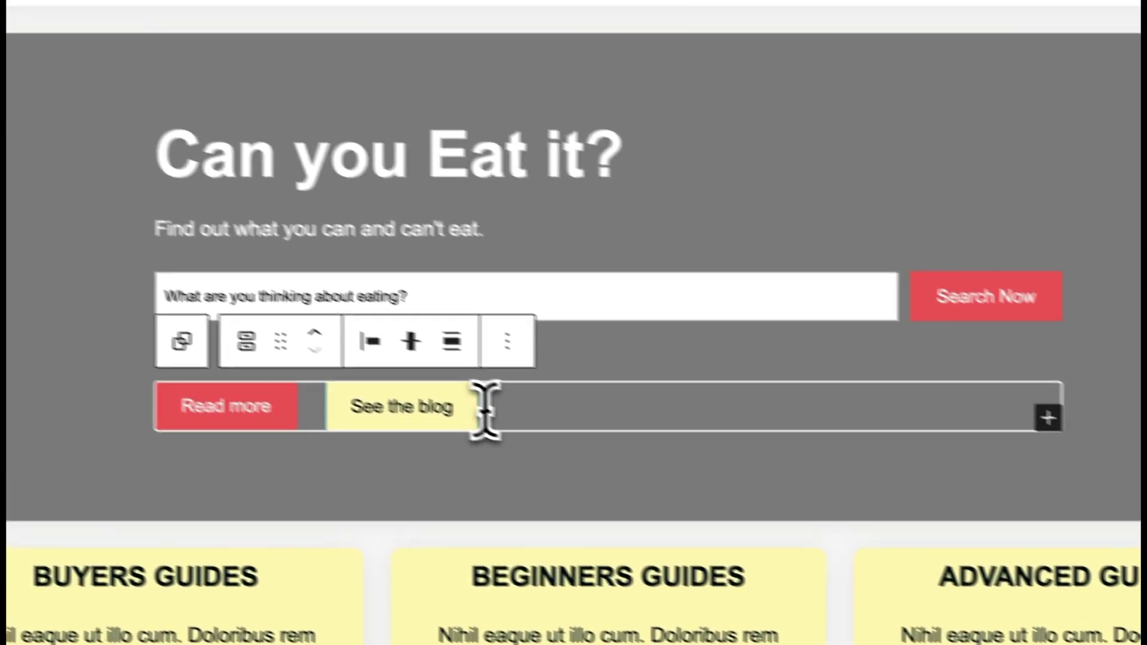
Step: Delete the 'See the blog' button from the hero
left_click(280, 332)
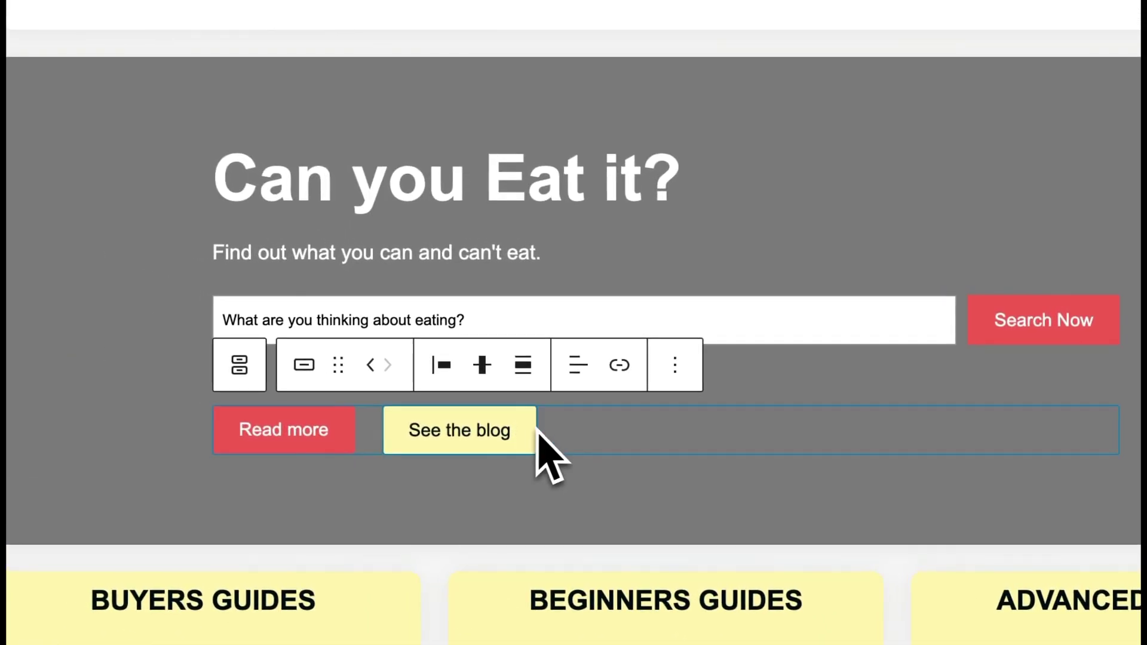
left_click(304, 333)
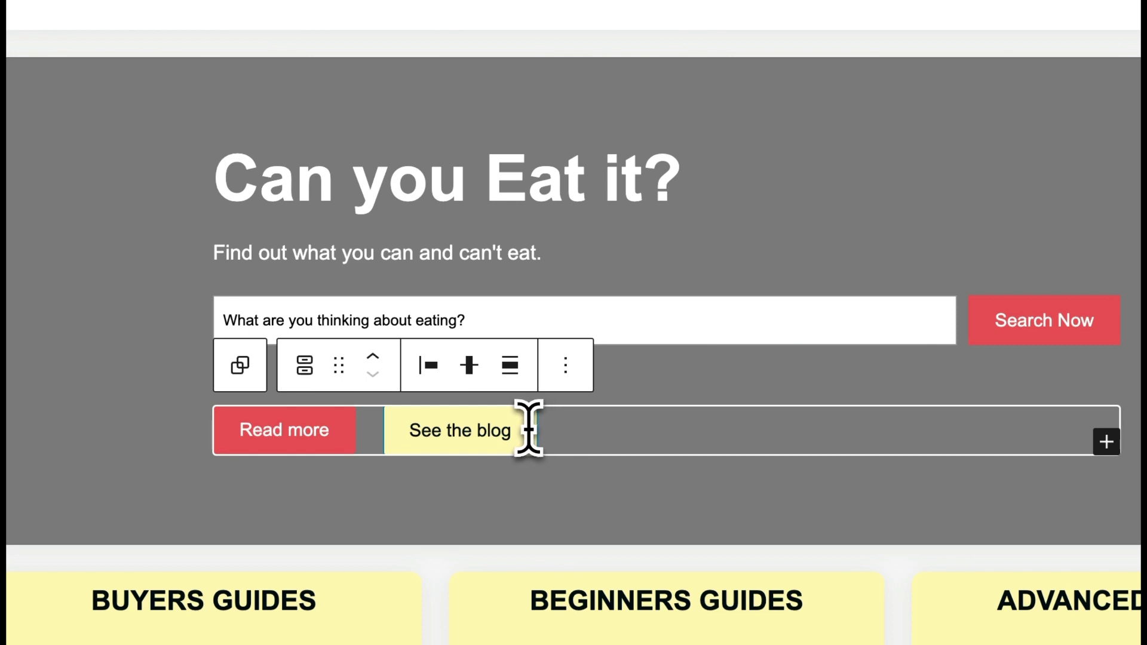
left_click(528, 429)
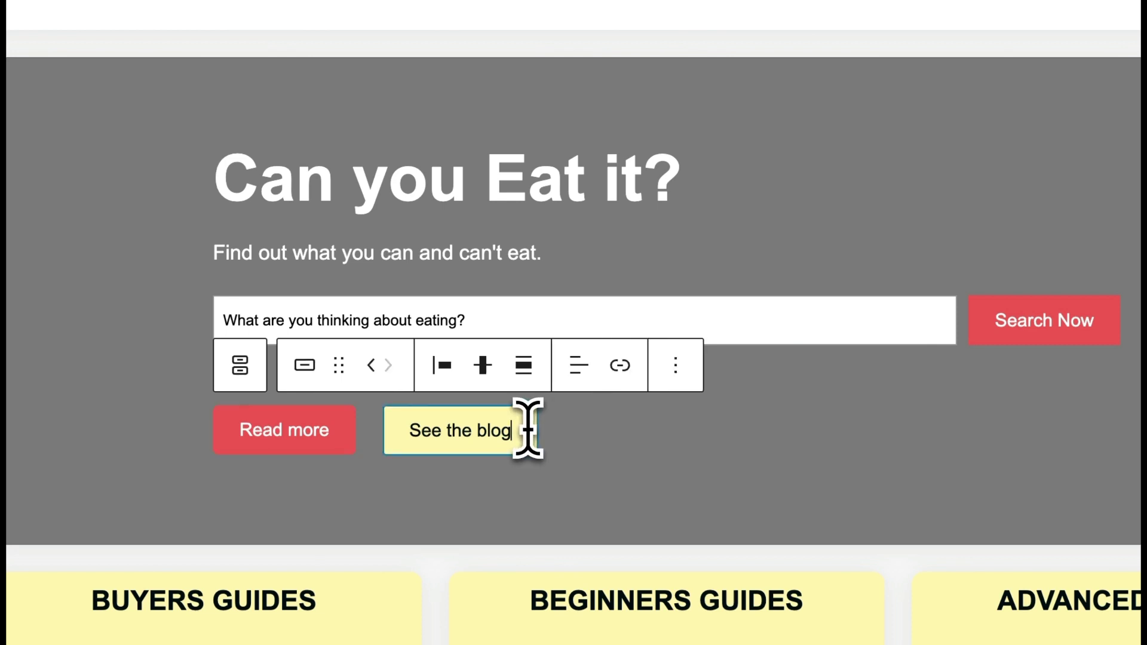
left_click(676, 365)
left_click(776, 299)
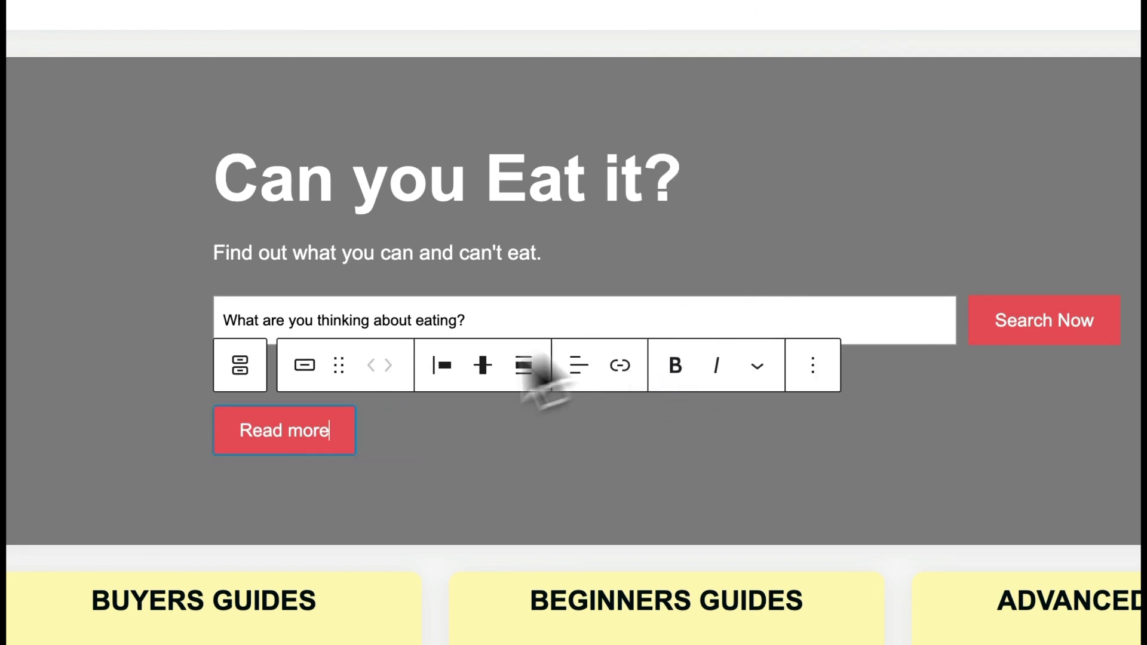
left_click(364, 454)
left_click(564, 365)
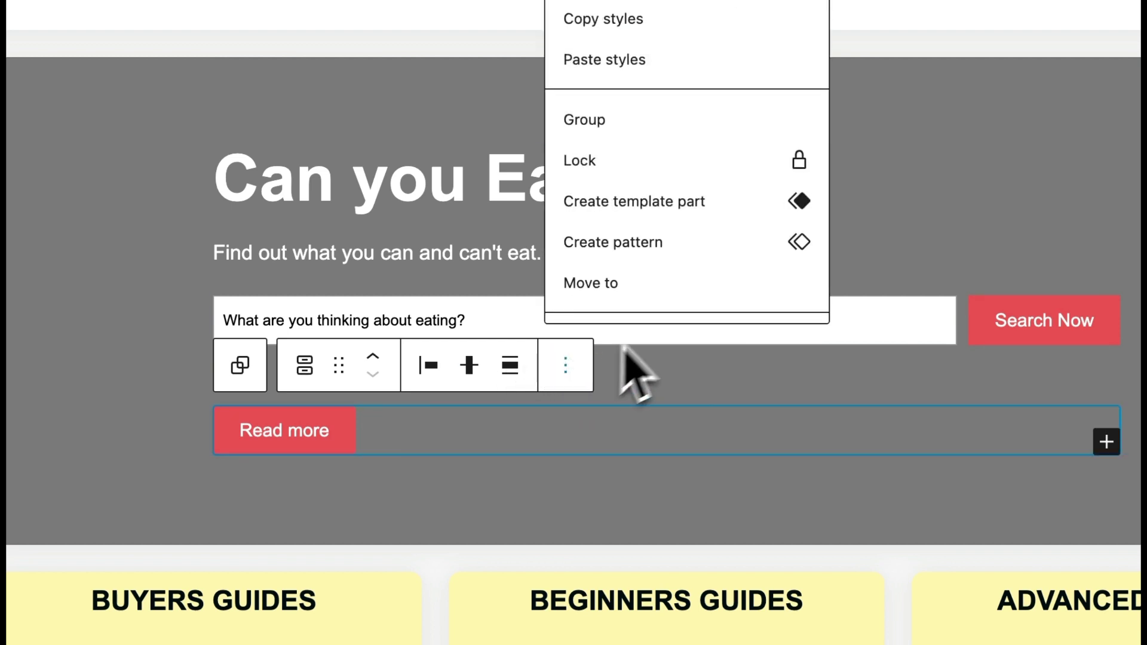
Step: Delete the Read more buttons group and upload CanYouEatIt.jpeg as the hero cover image
scroll(666, 269, "down", 2)
left_click(666, 293)
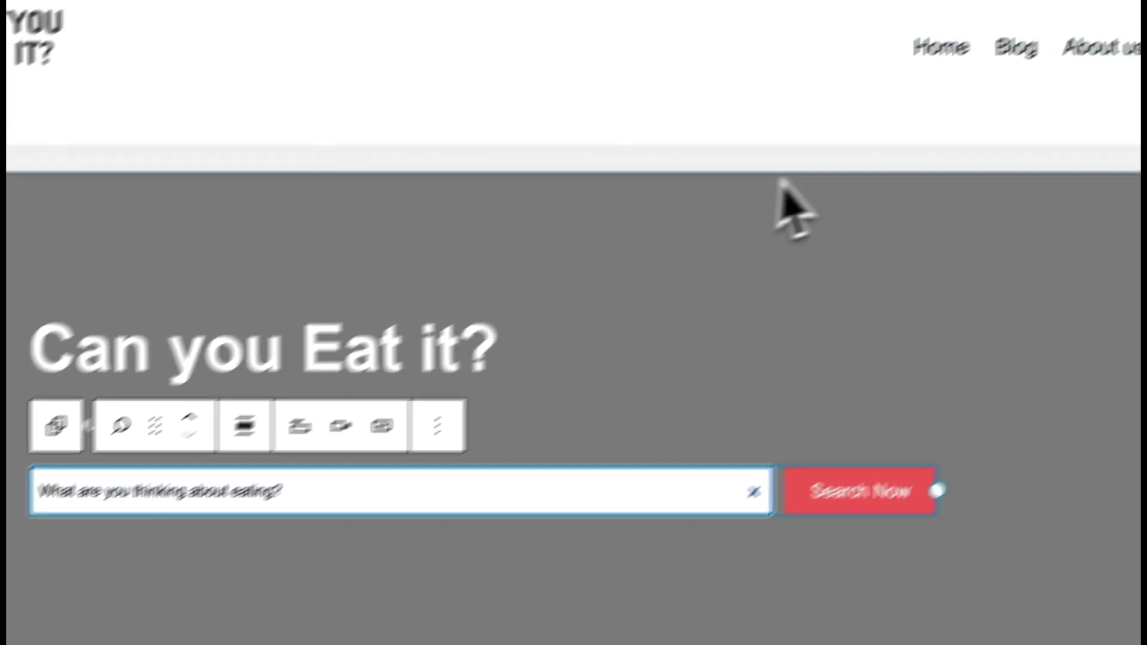
left_click(435, 445)
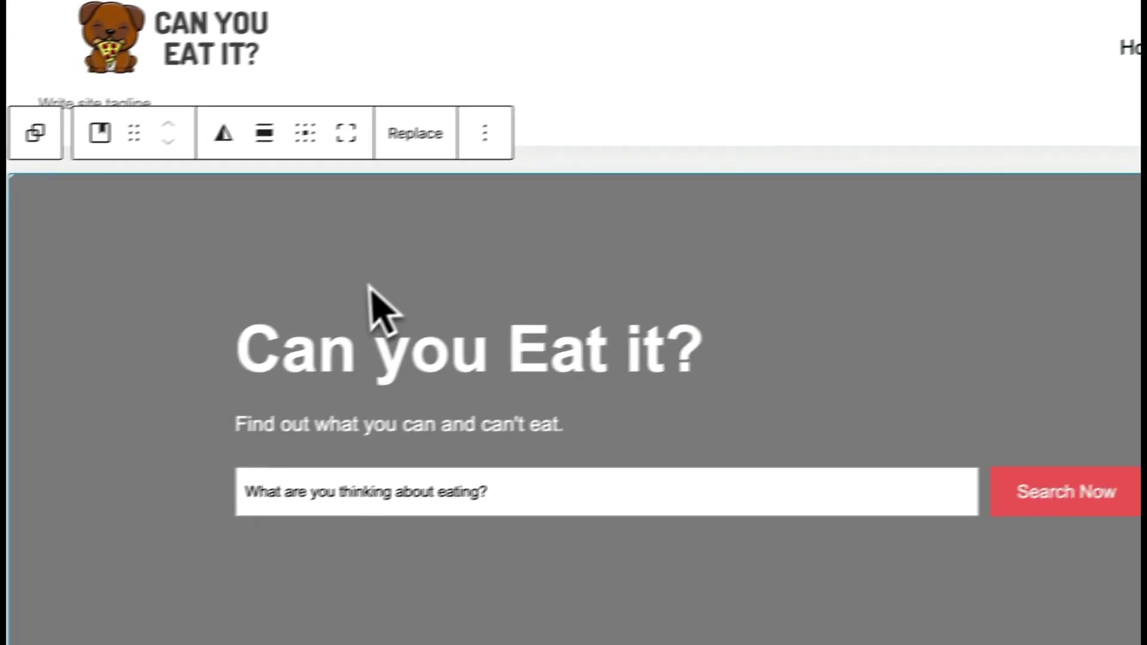
left_click(389, 310)
left_click(1036, 264)
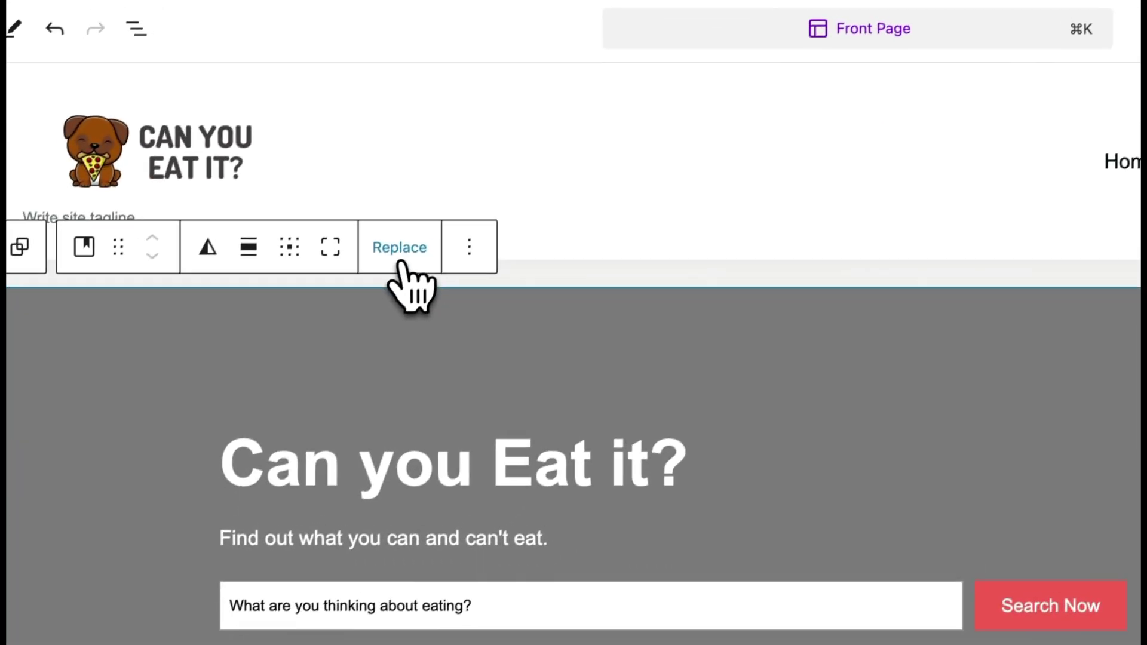
left_click(399, 263)
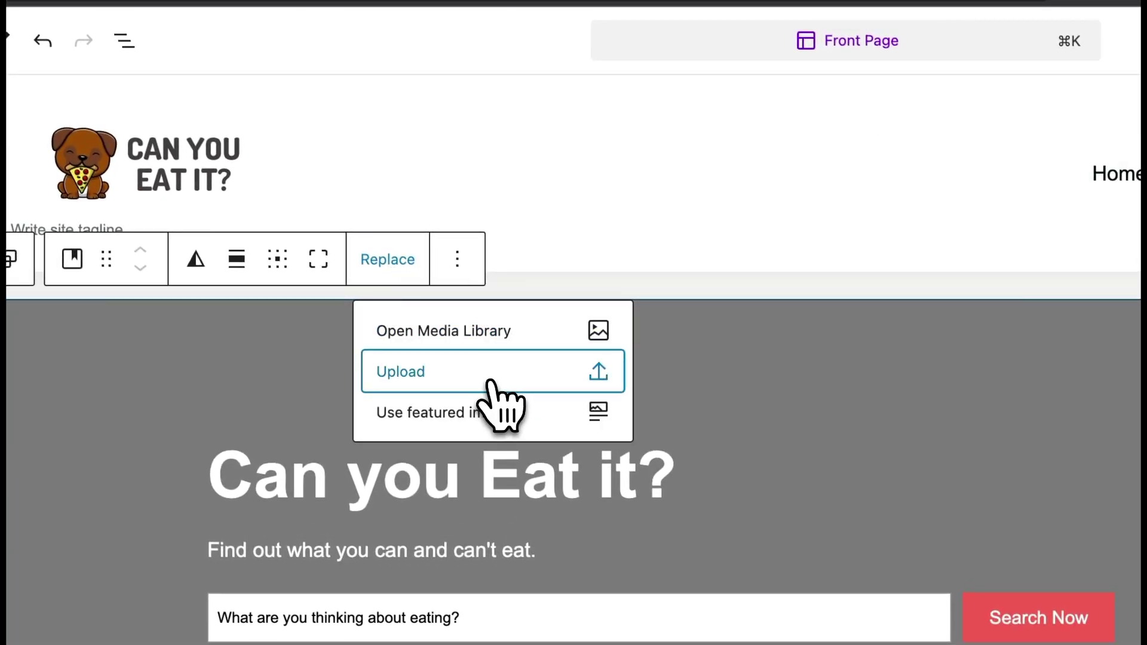
left_click(491, 382)
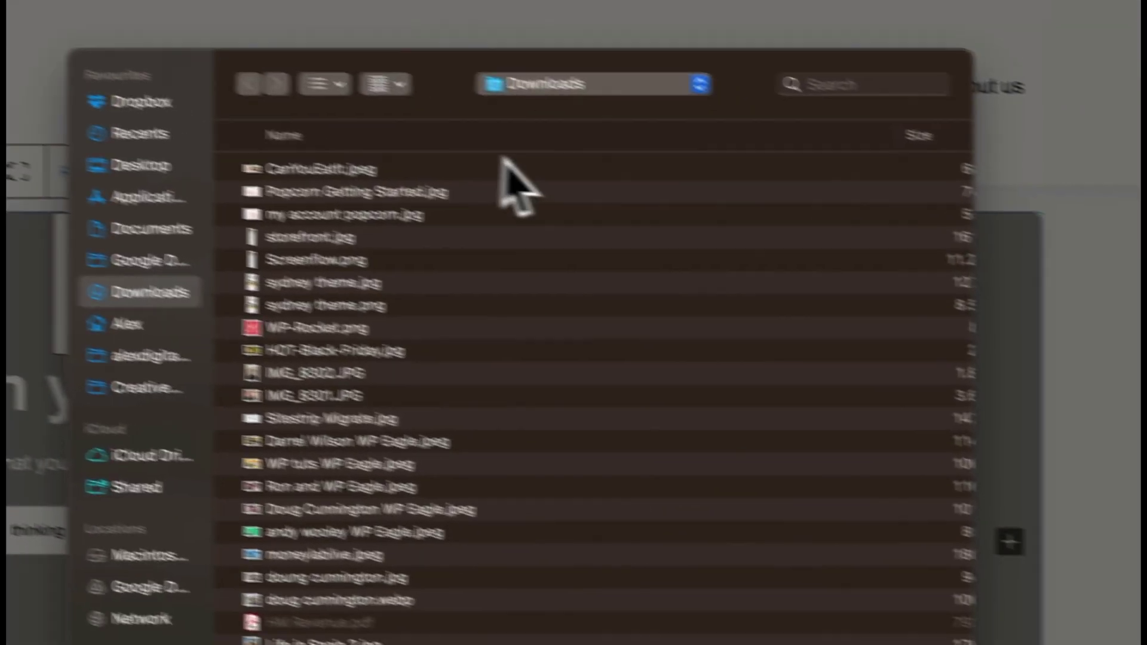
left_click(705, 260)
double_click(348, 144)
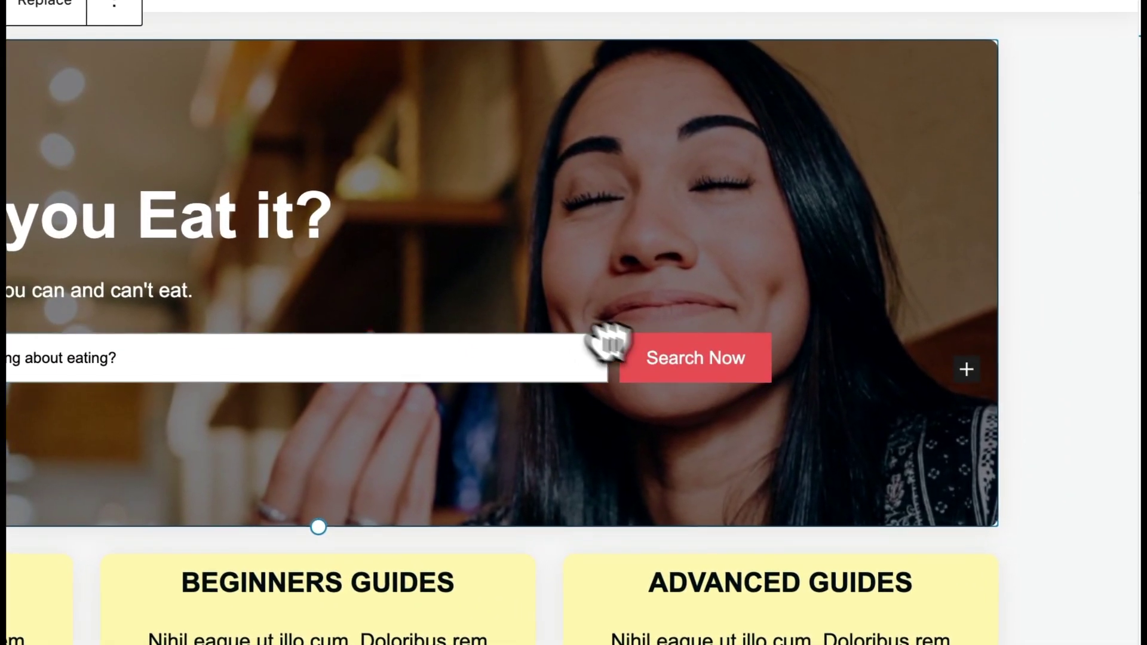
Step: Resize the hero's Search block, briefly narrowing it and then widening the field
left_click(131, 222)
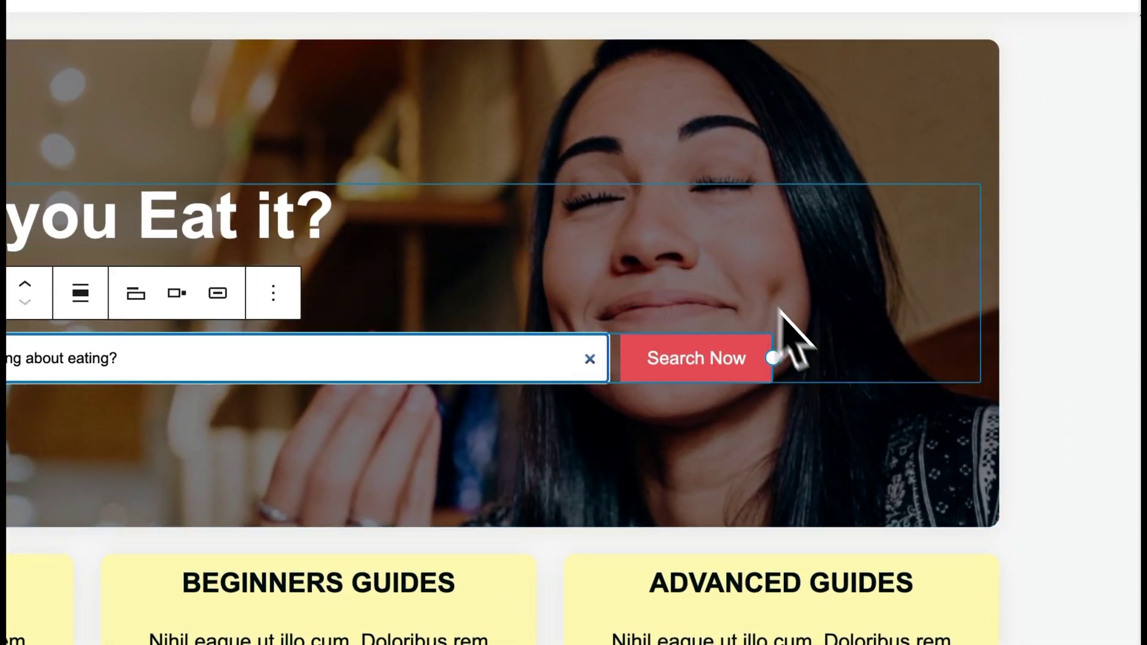
left_click_drag(777, 357, 297, 359)
left_click_drag(324, 323, 935, 315)
left_click(606, 150)
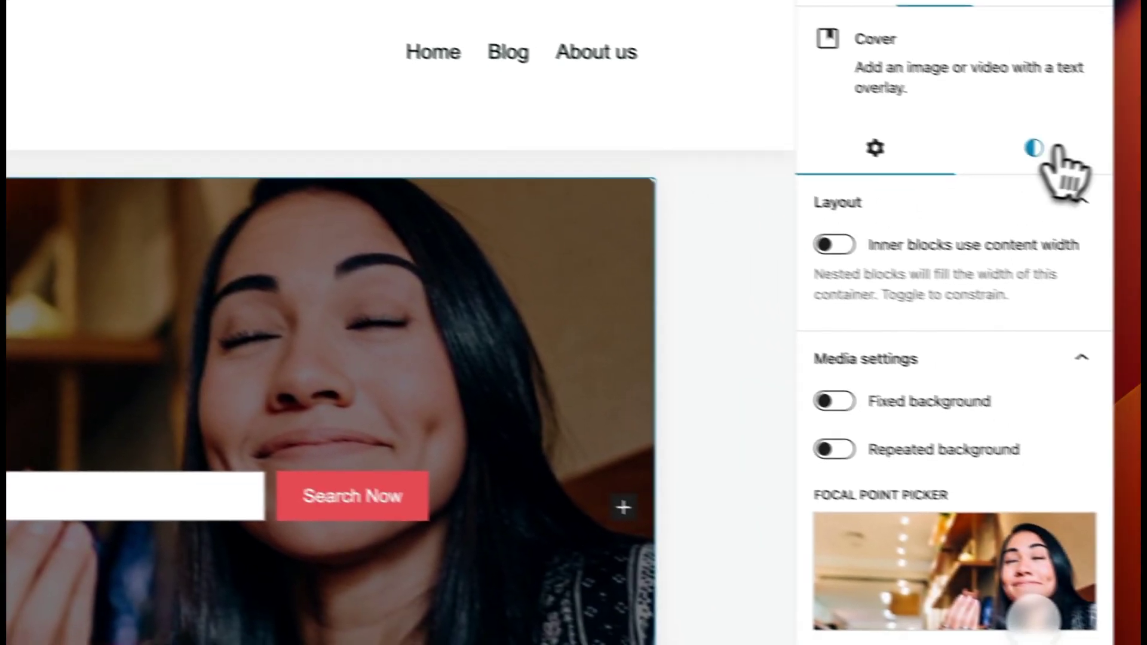
Step: Give the hero Cover block a custom padding of 10 rem
left_click(1036, 148)
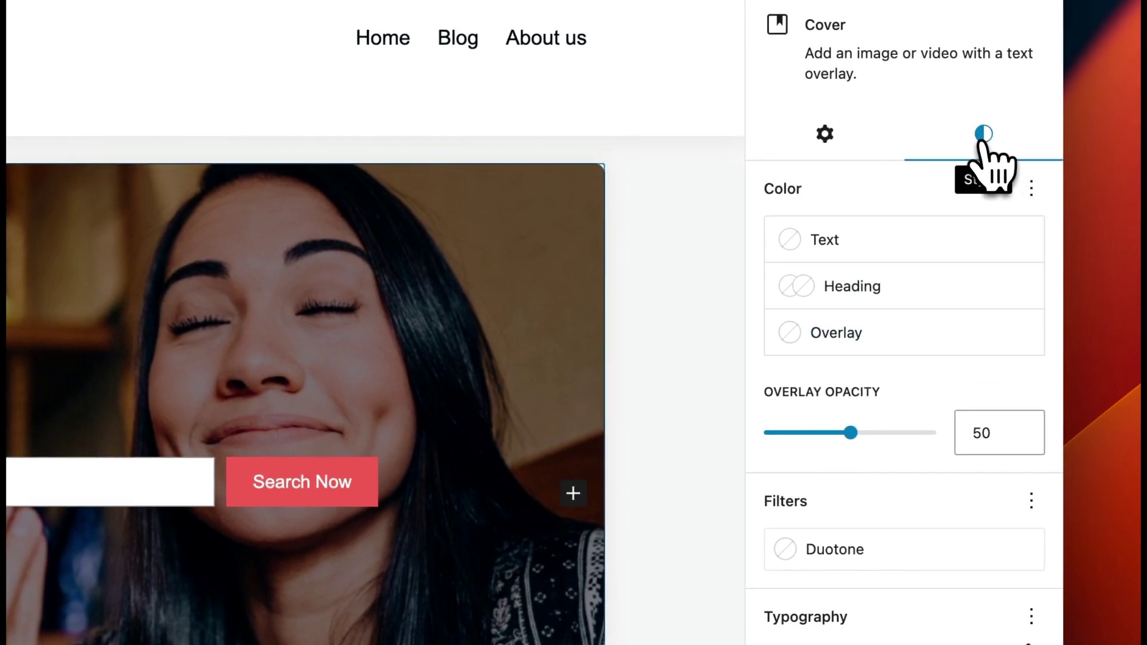
scroll(985, 164, "down", 8)
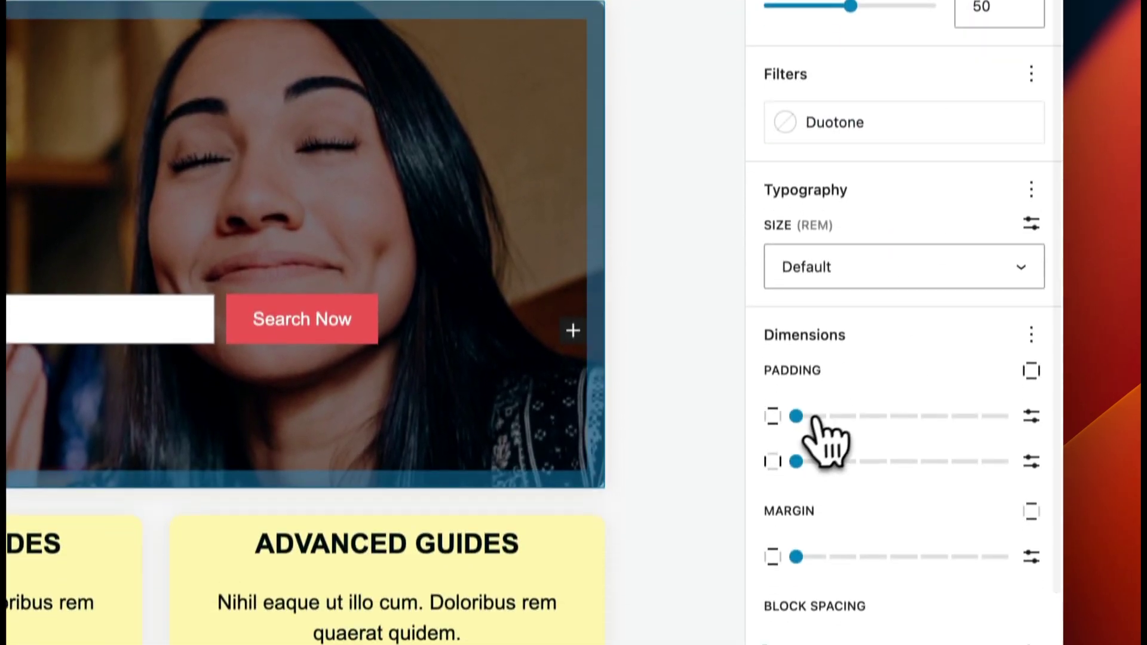
left_click_drag(797, 395, 806, 487)
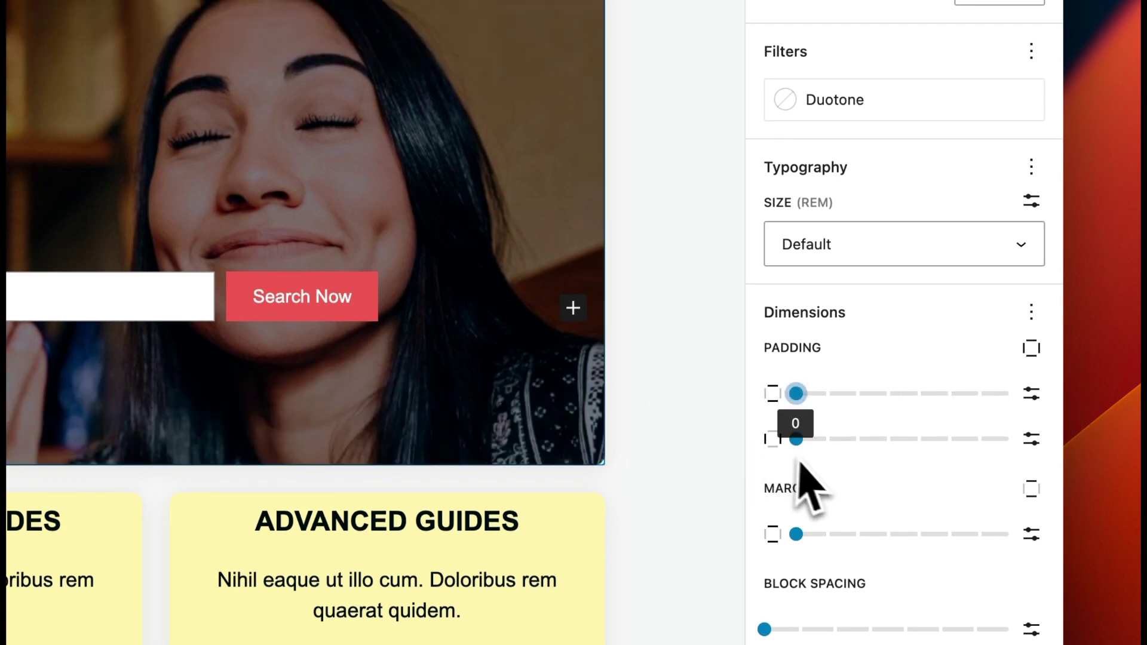
left_click_drag(801, 418, 1019, 418)
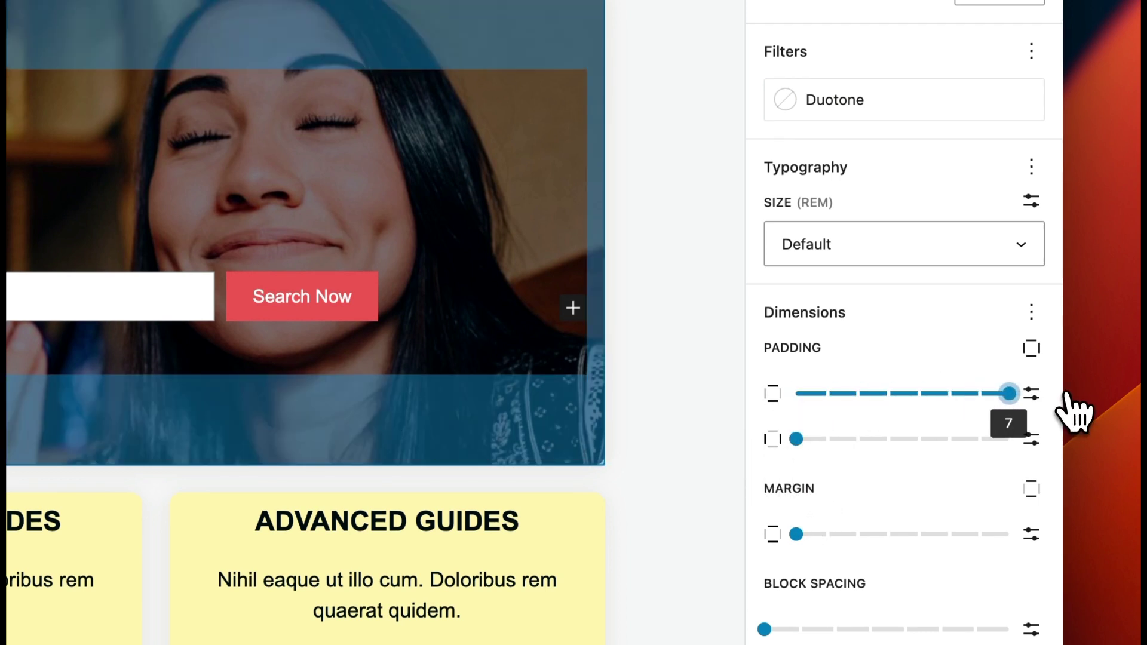
left_click(1031, 393)
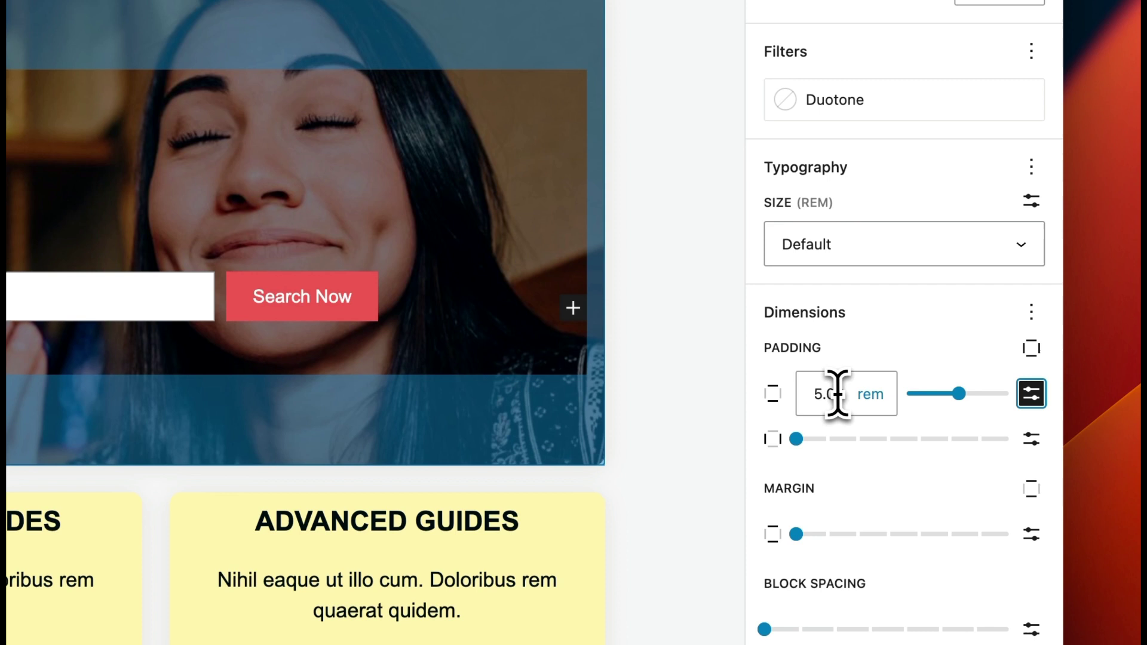
left_click_drag(954, 399, 1009, 388)
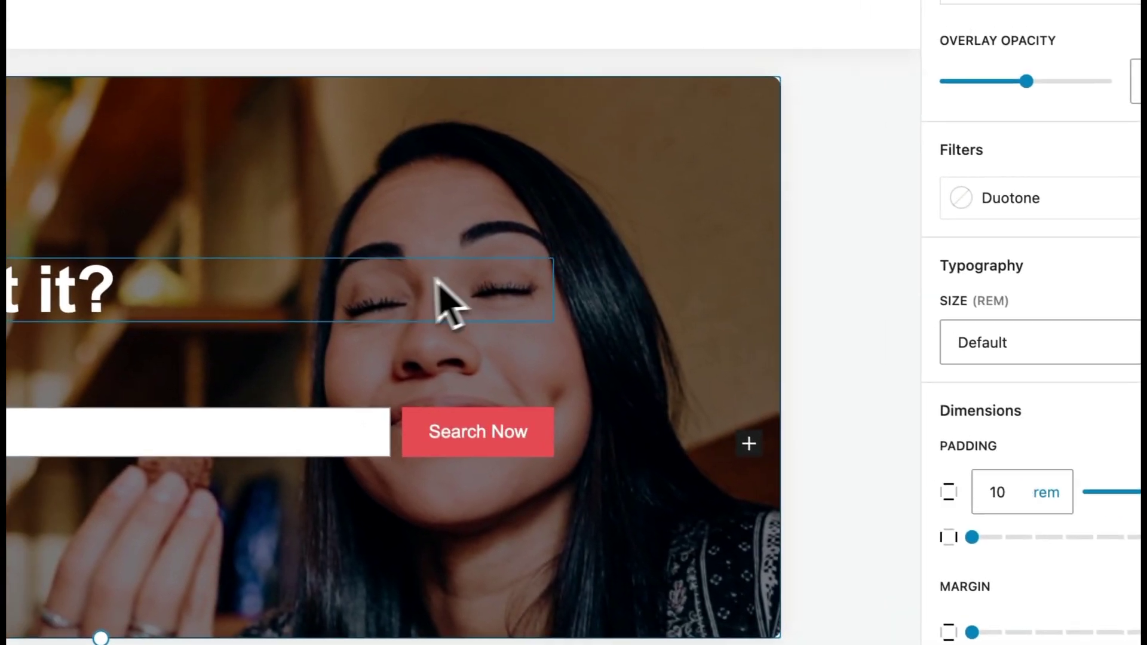
left_click(273, 205)
Step: Add padding around the group holding the hero text
left_click(724, 338)
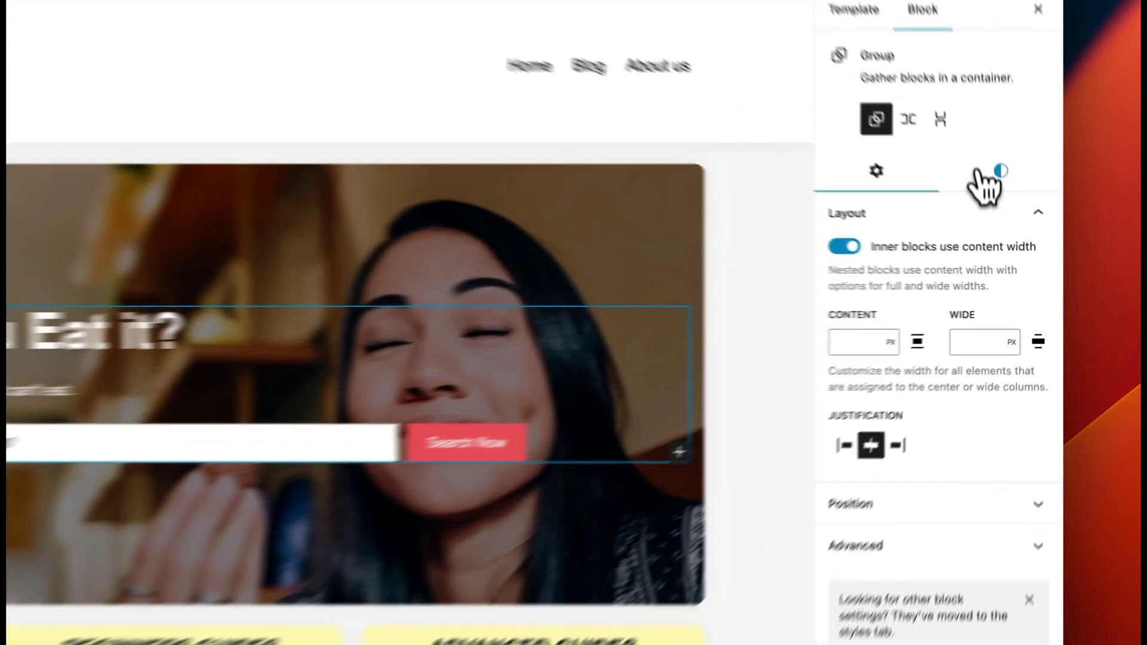
left_click(1024, 217)
scroll(950, 544, "down", 5)
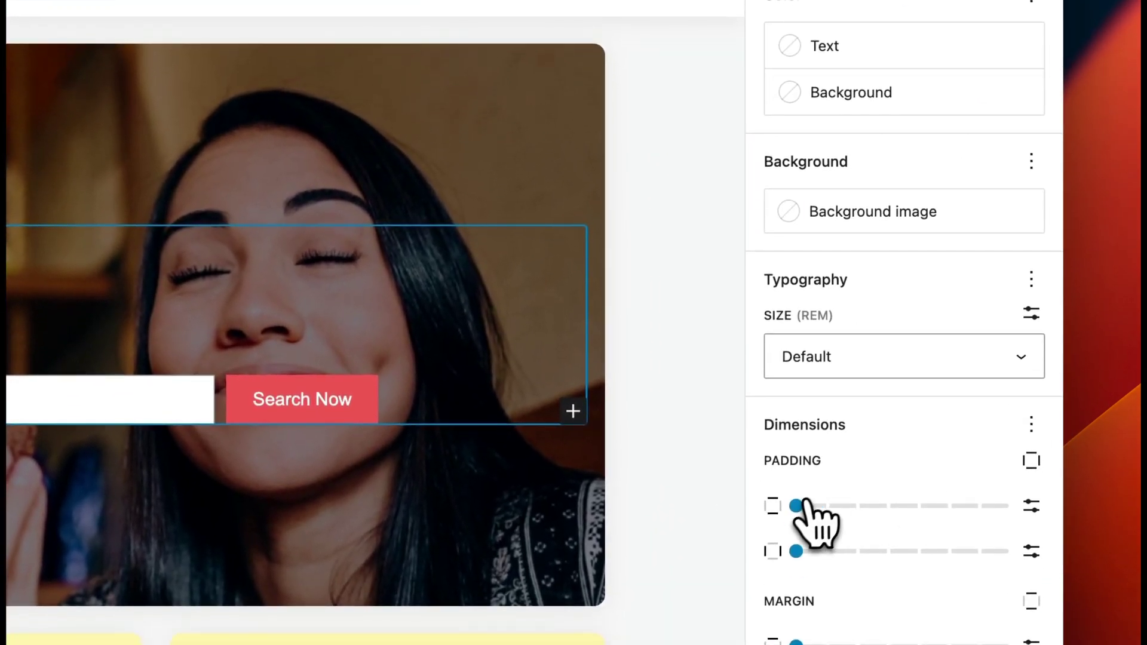
left_click_drag(796, 506, 859, 506)
Step: Select the Buyers Guides card and view its colour and background style settings
left_click(645, 168)
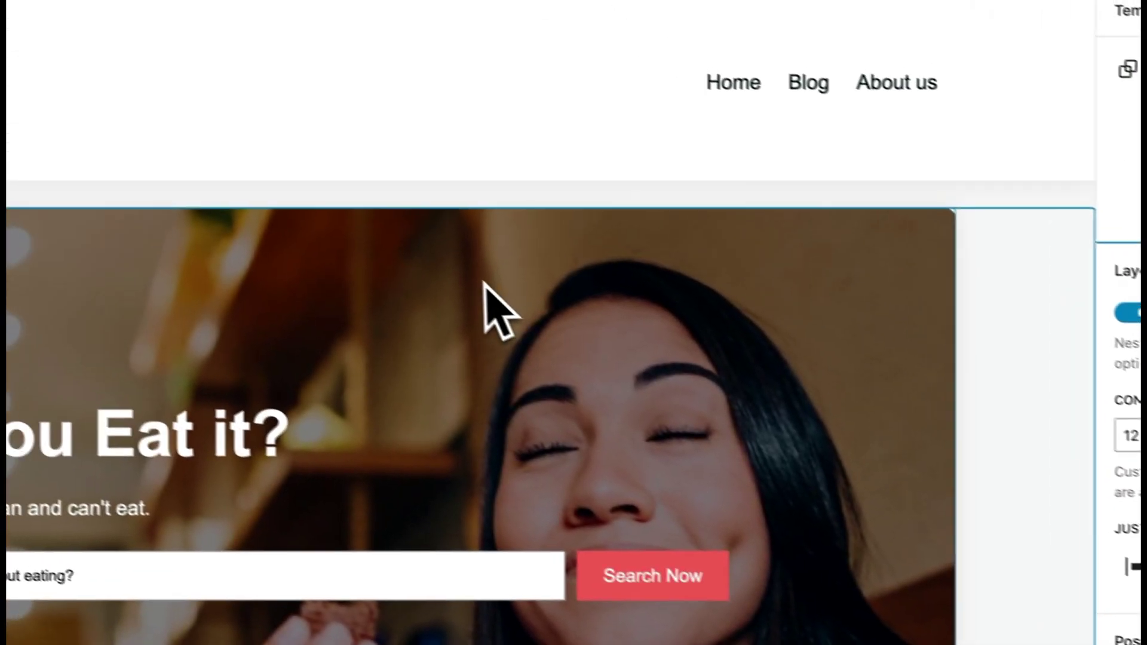
scroll(144, 303, "down", 5)
scroll(525, 328, "down", 2)
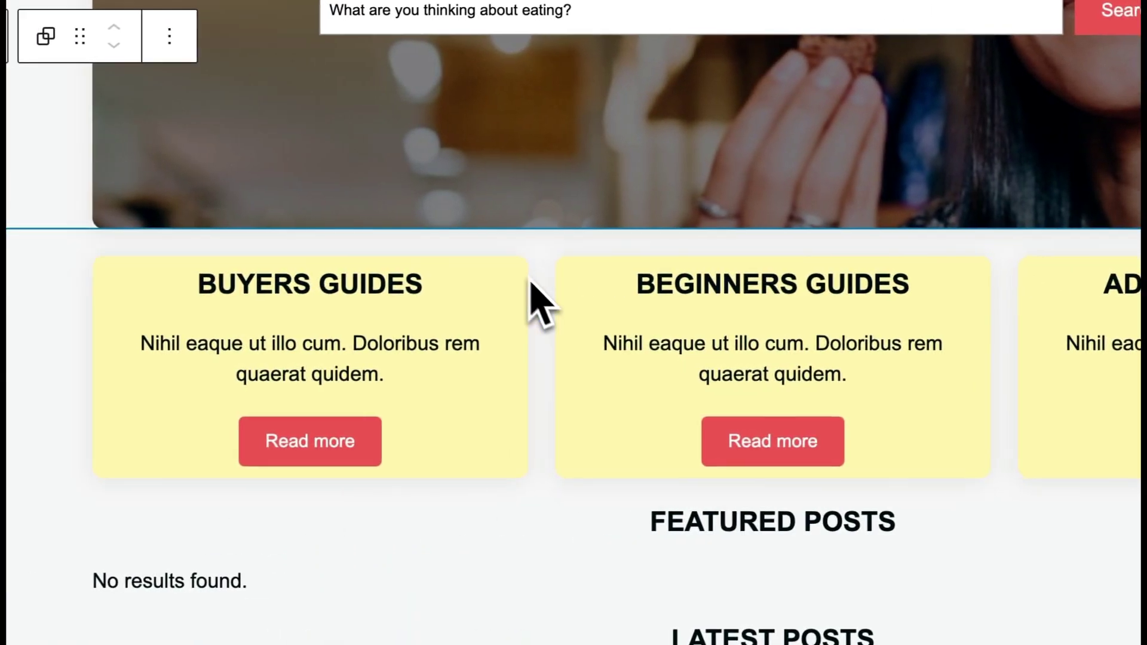
left_click(528, 293)
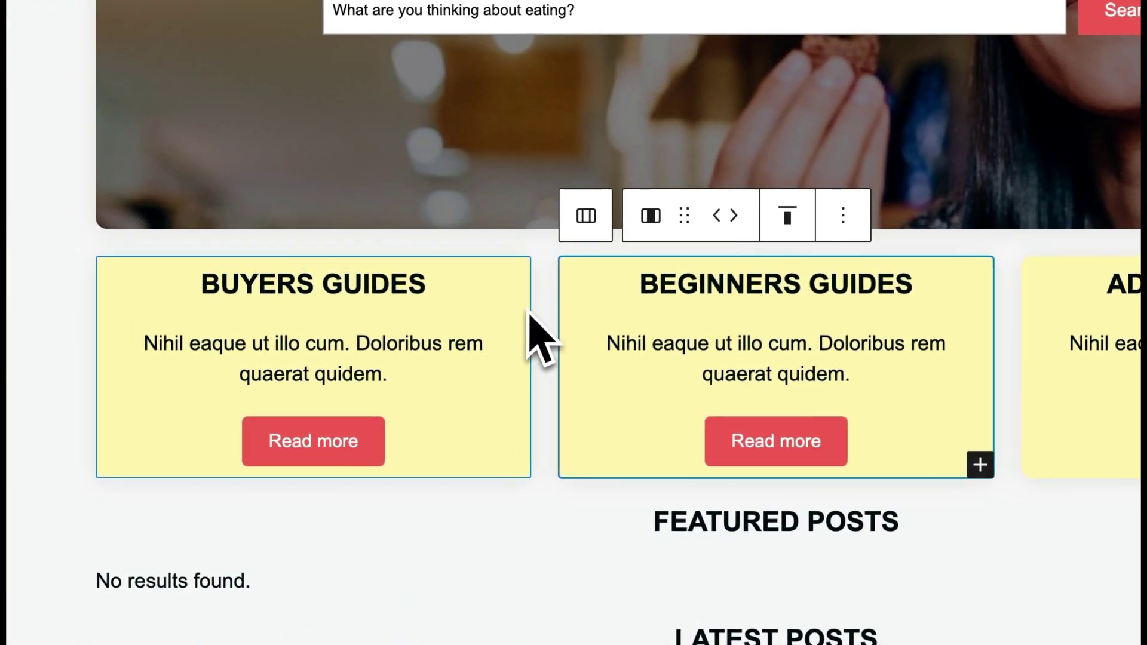
left_click(526, 317)
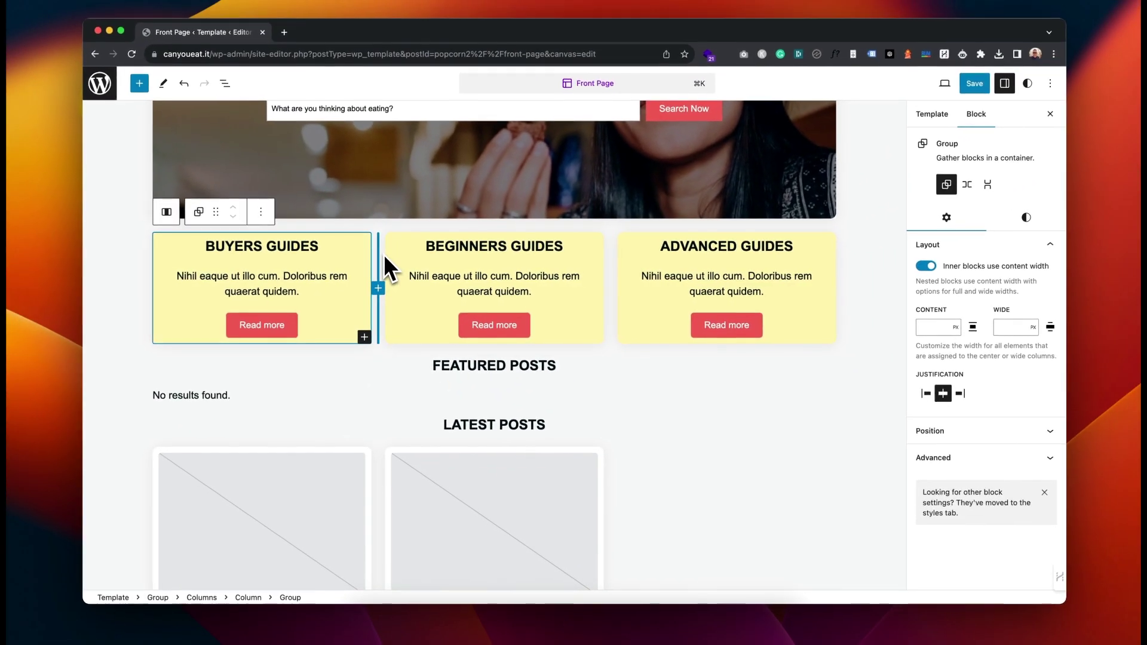
left_click(1023, 217)
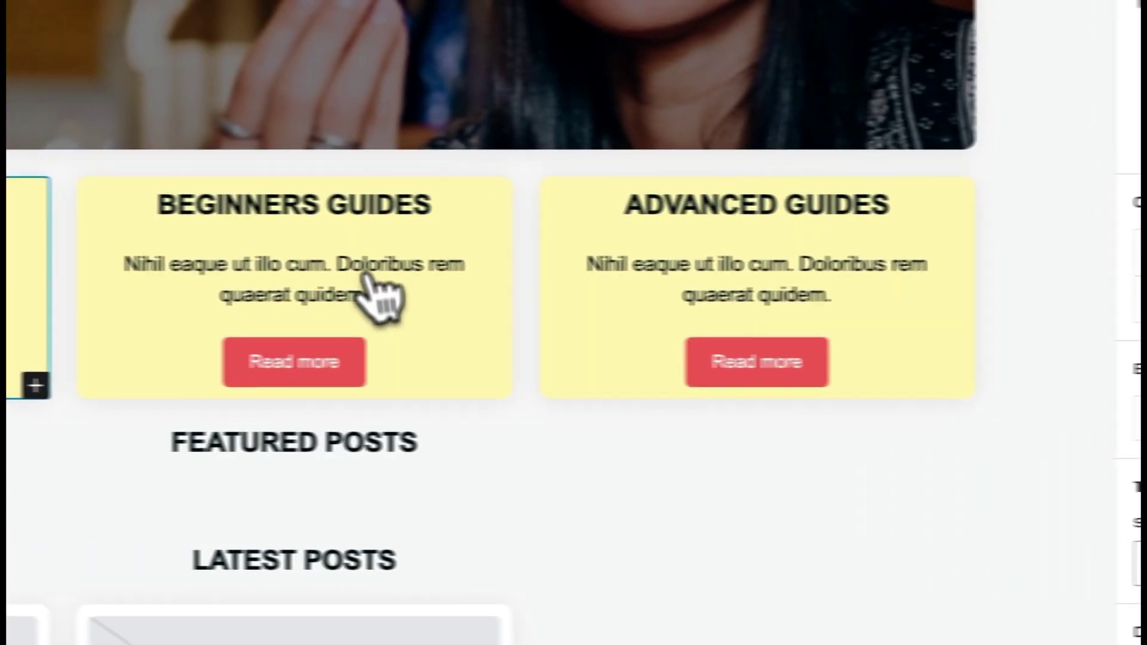
Step: Review the template from the guide cards down through Featured Posts and Latest Posts
left_click(415, 361)
scroll(704, 272, "down", 7)
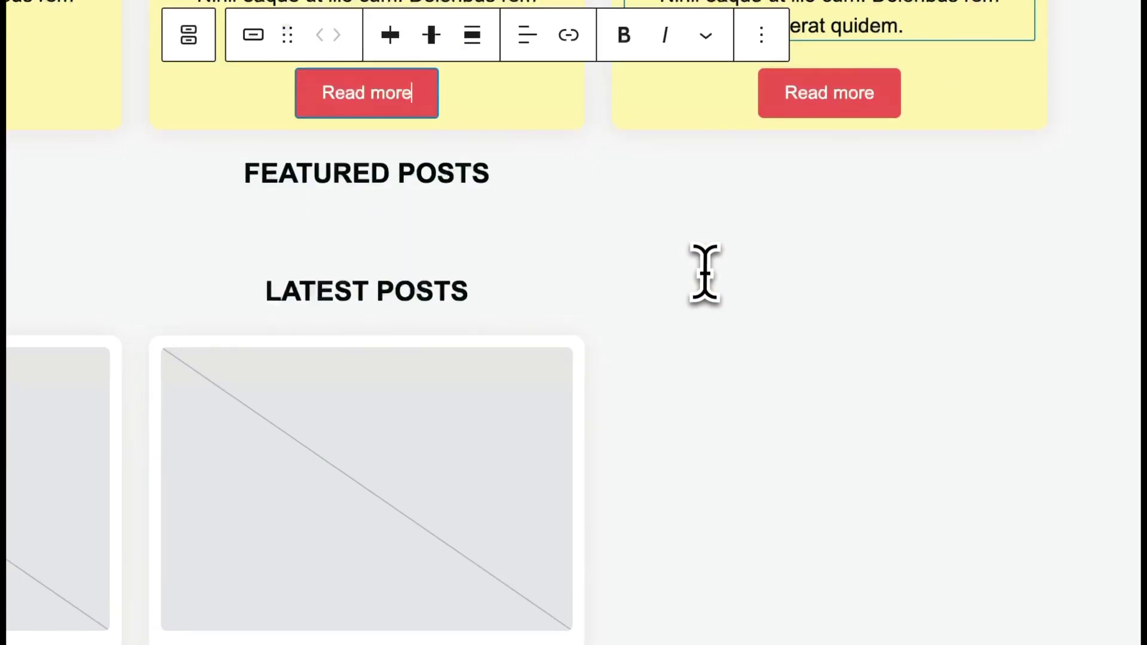
scroll(703, 272, "up", 8)
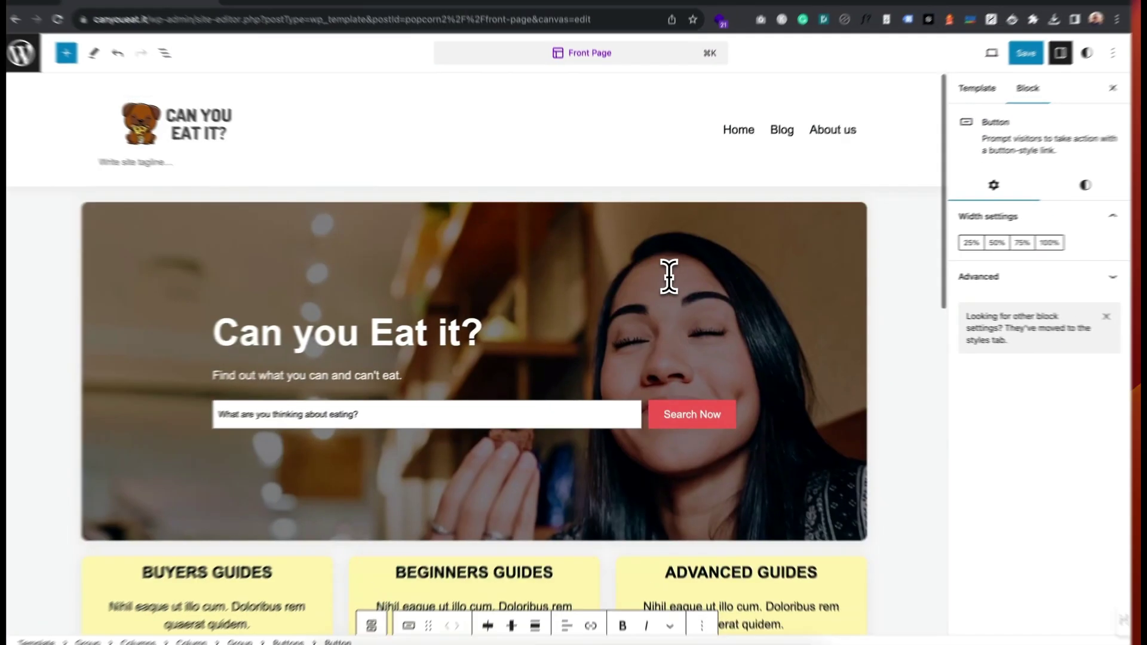
scroll(666, 277, "down", 2)
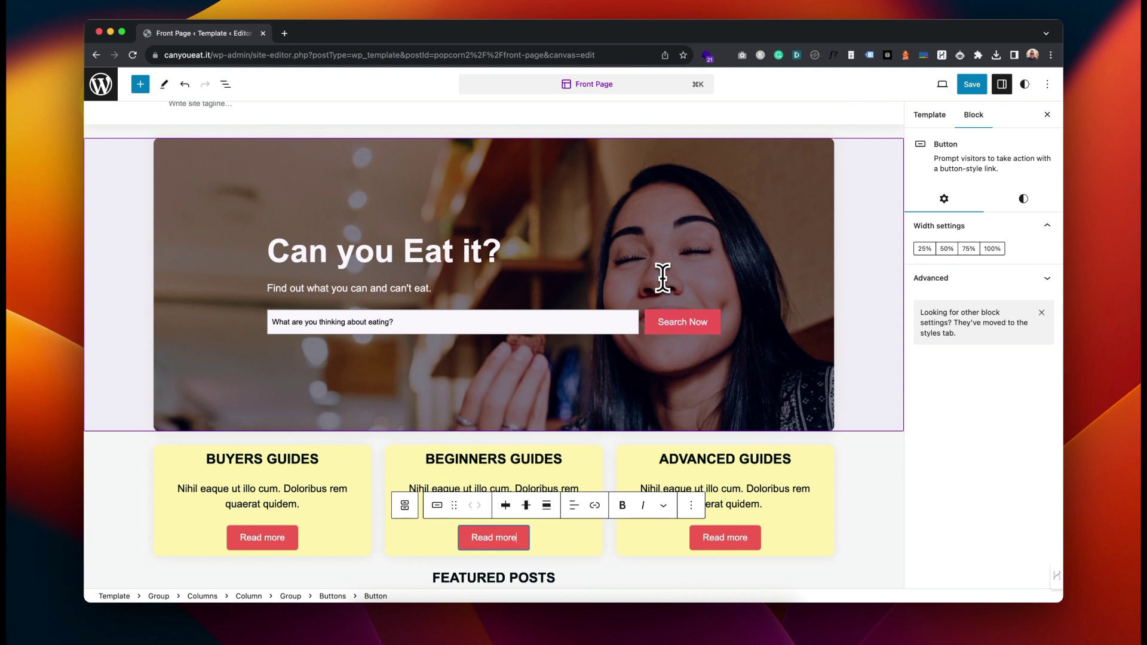
scroll(663, 278, "down", 6)
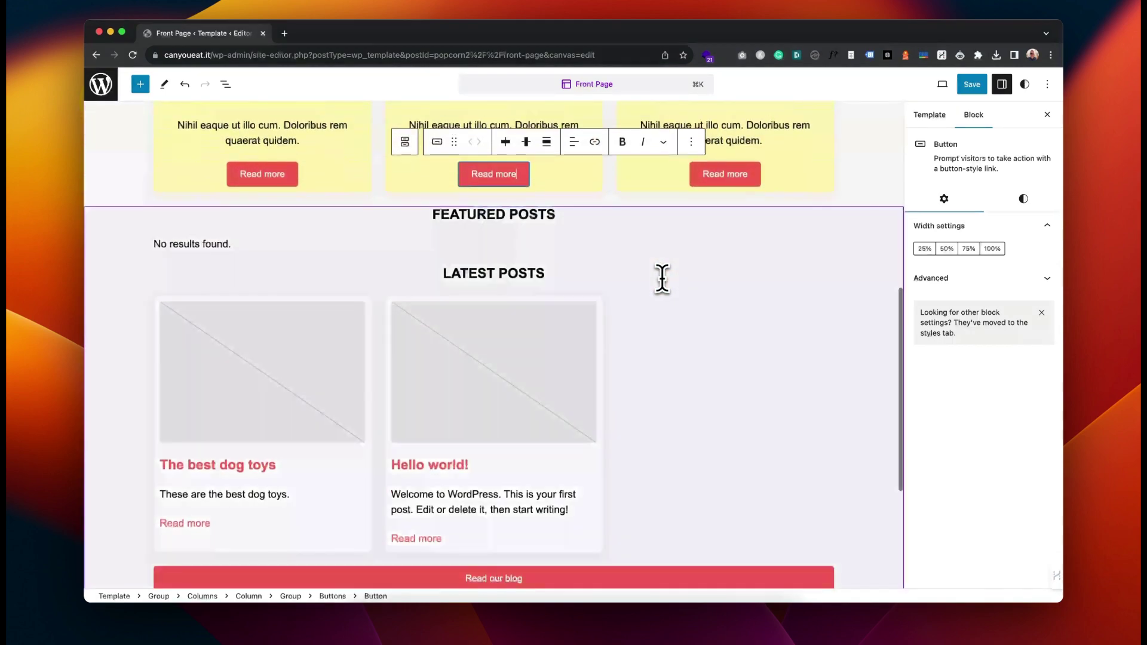
scroll(454, 233, "up", 6)
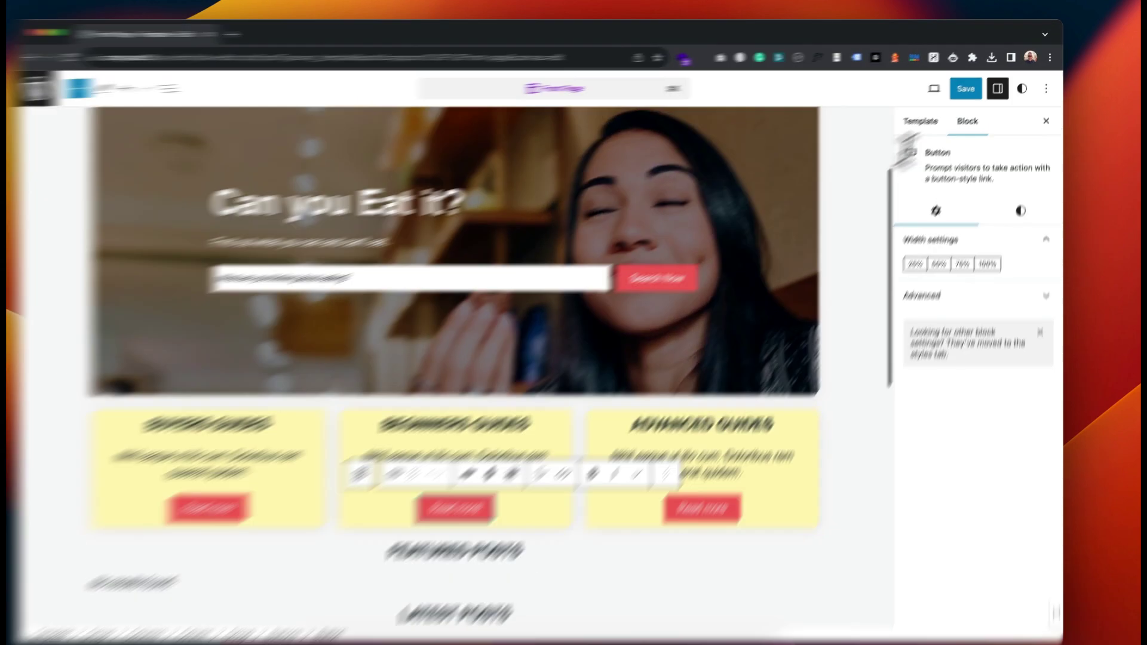
Step: Save the template changes and load the live canyoueat.it home page
left_click(972, 84)
left_click(971, 84)
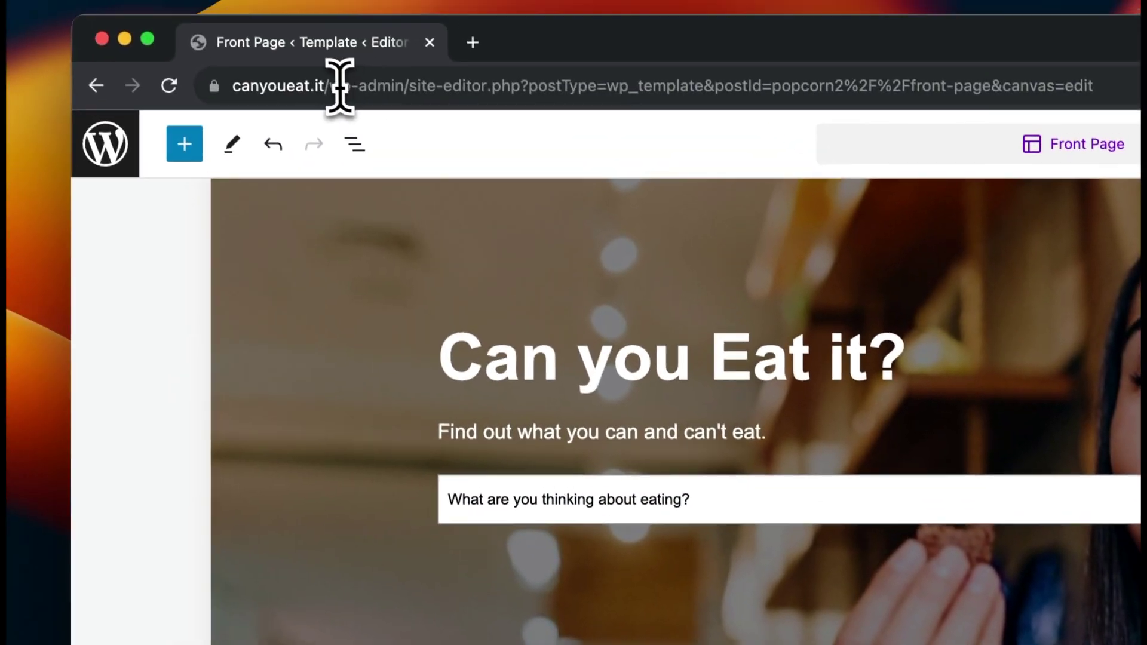
left_click(340, 86)
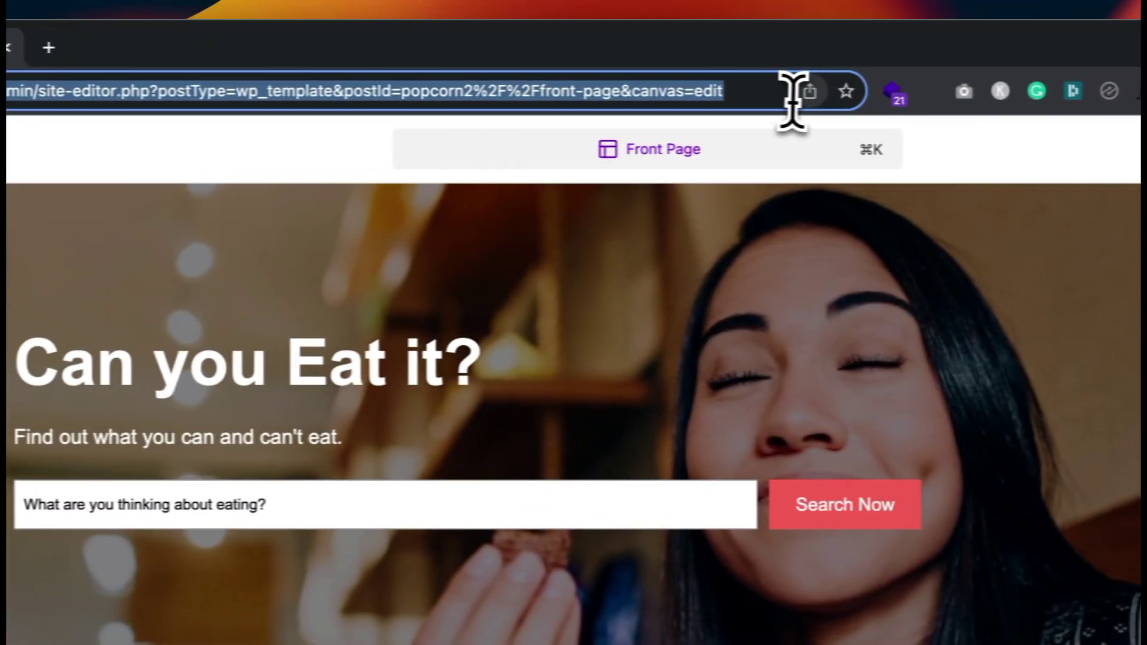
type("canyoueat.it")
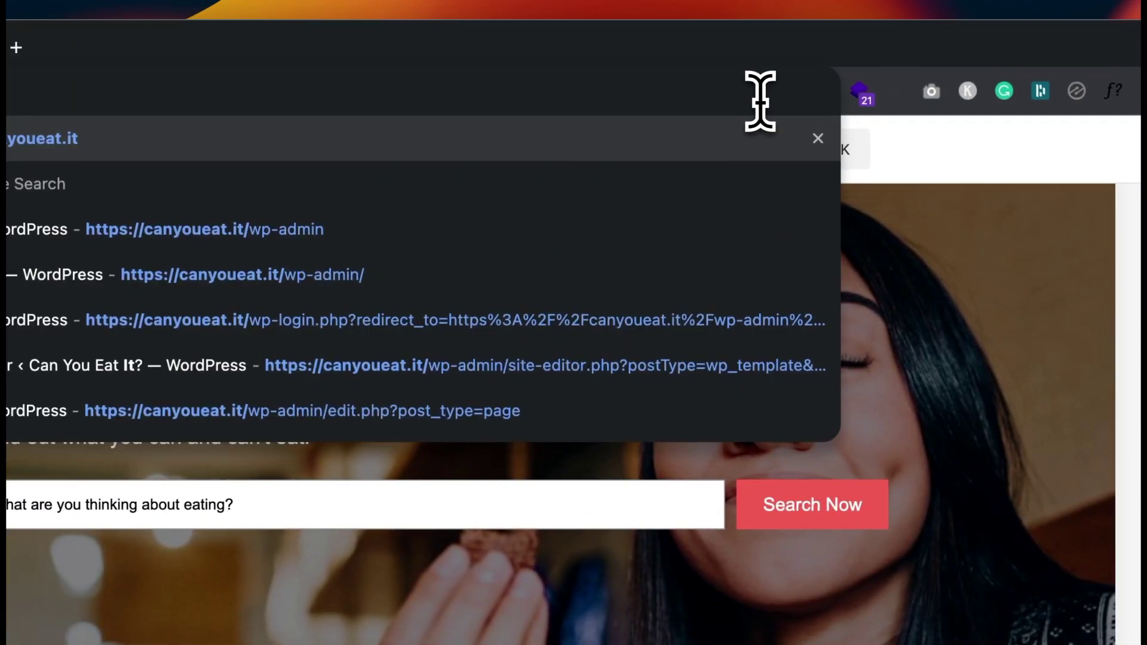
key("Return")
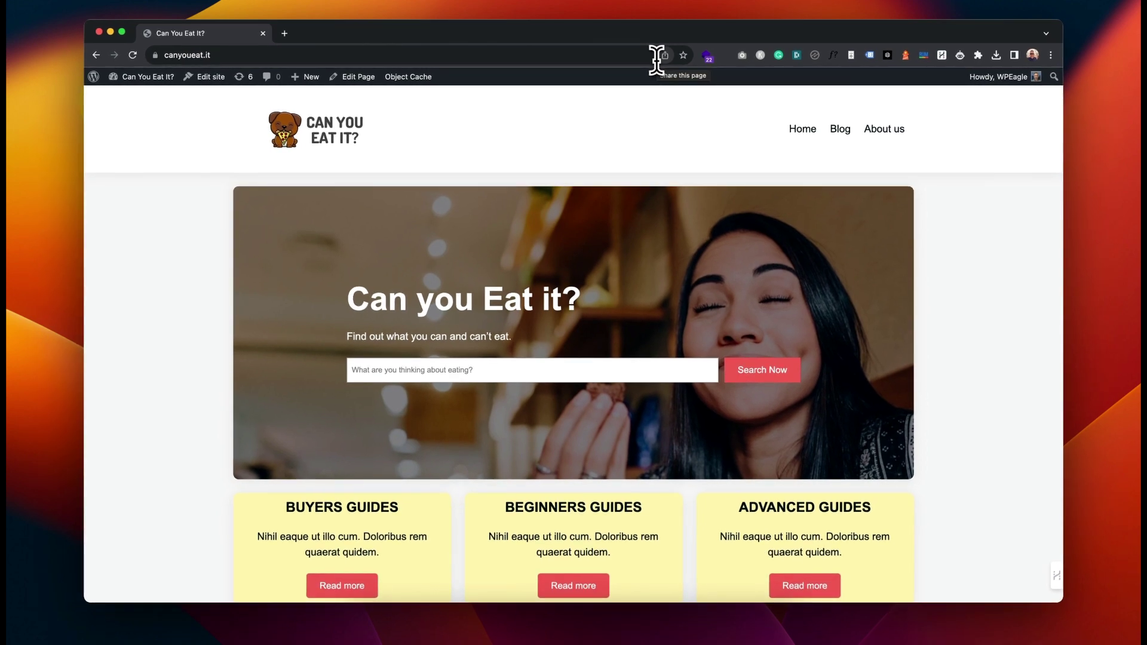
Step: Scroll through the home page to review the photo hero, search bar and guide cards
scroll(622, 258, "down", 3)
scroll(627, 253, "up", 2)
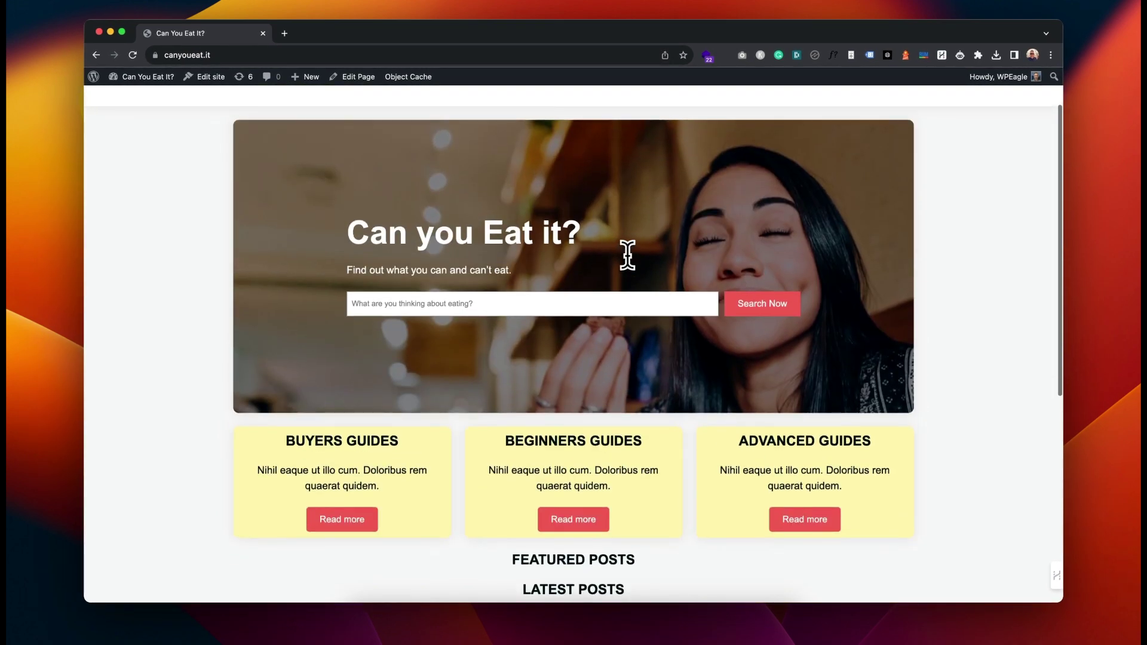
scroll(606, 289, "down", 5)
scroll(606, 287, "up", 1)
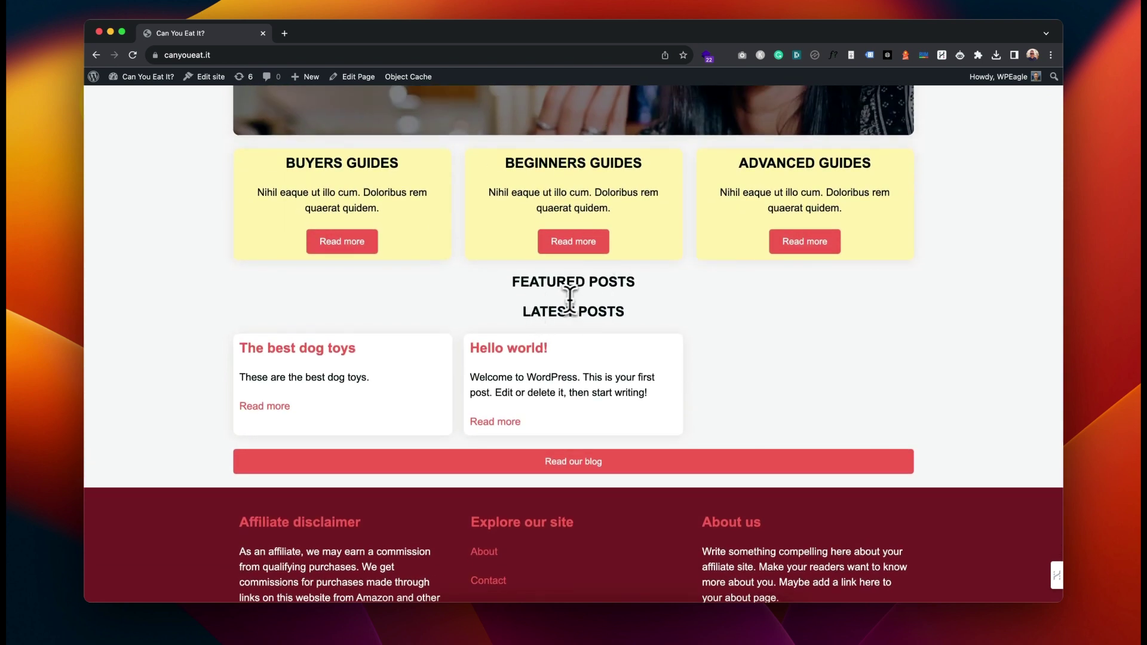
scroll(397, 305, "up", 1)
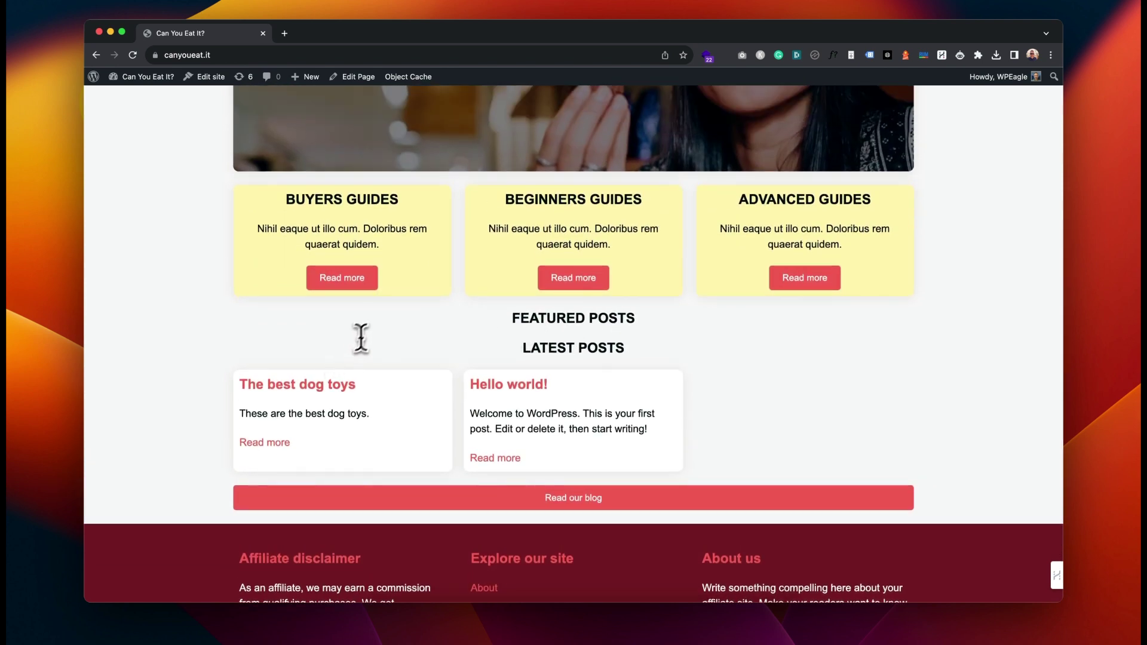
scroll(369, 343, "up", 10)
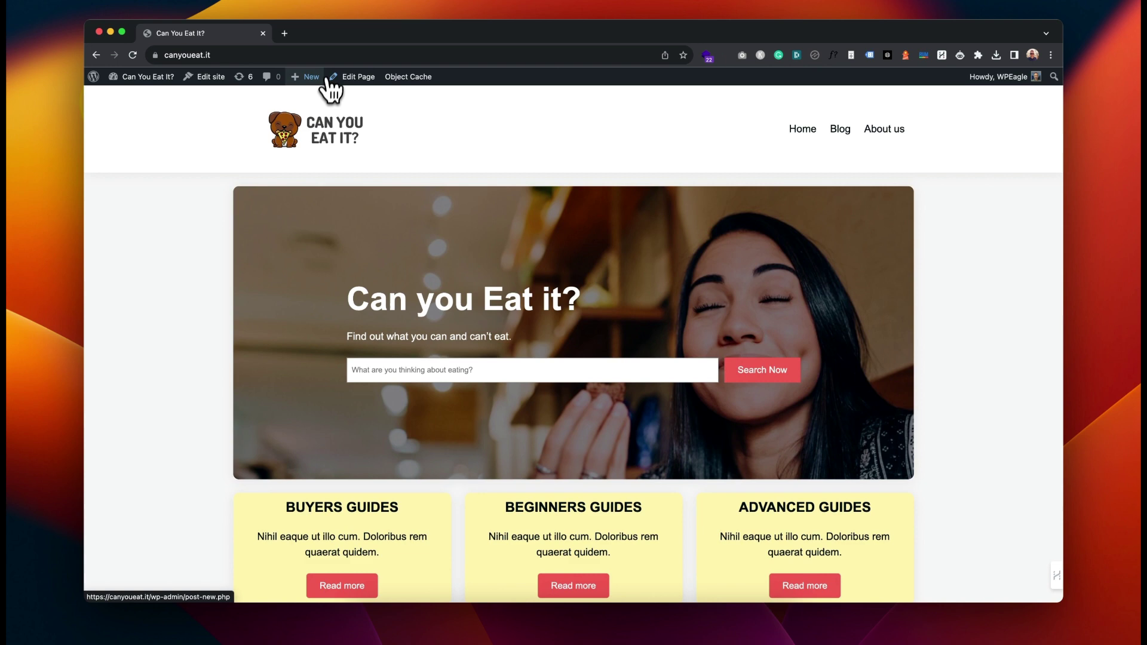
Step: Create a new post titled 'This is a new post!'
mouse_move(315, 78)
left_click(335, 147)
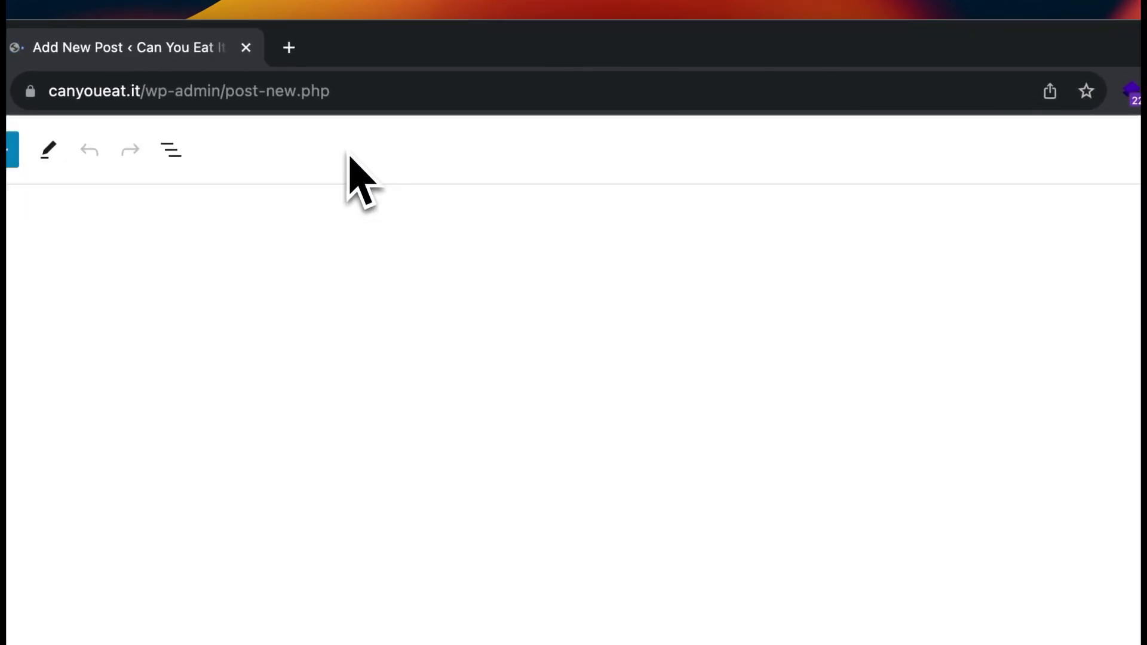
type("The")
key("BackSpace")
type("is")
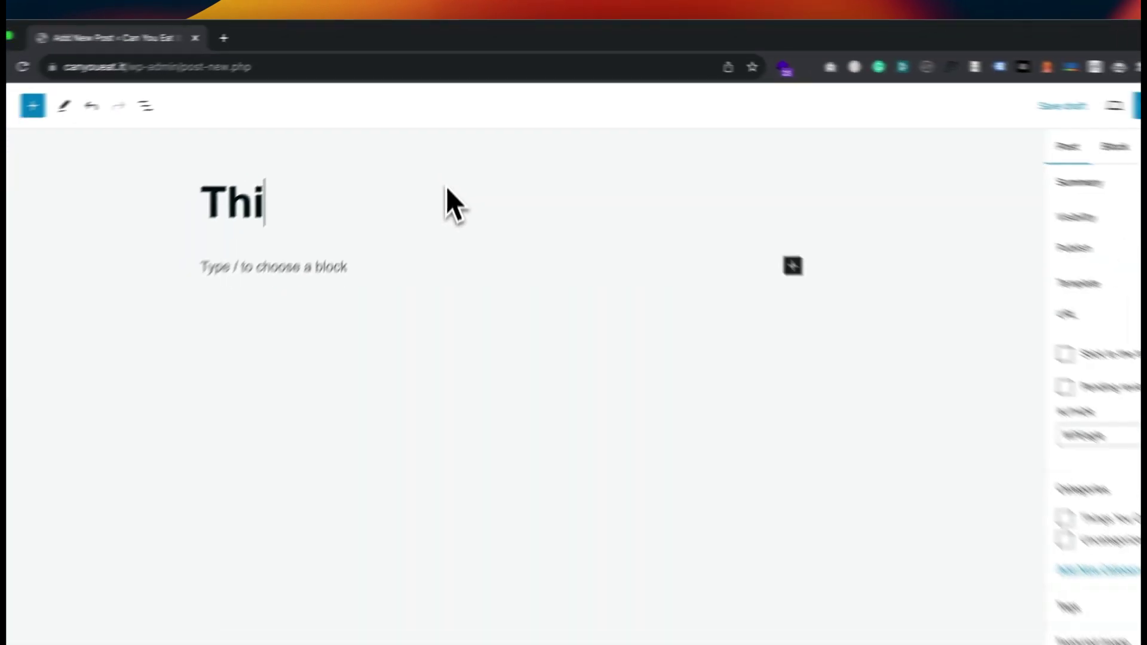
type(" is a new post!")
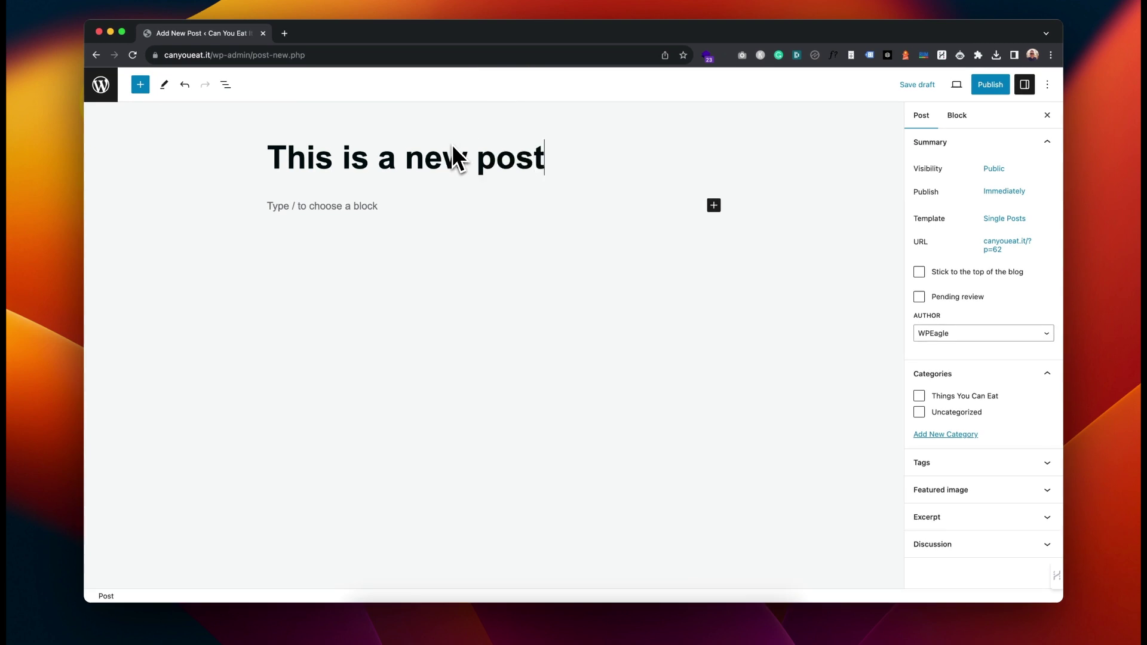
Step: In the post's settings, start choosing a featured image
left_click(404, 200)
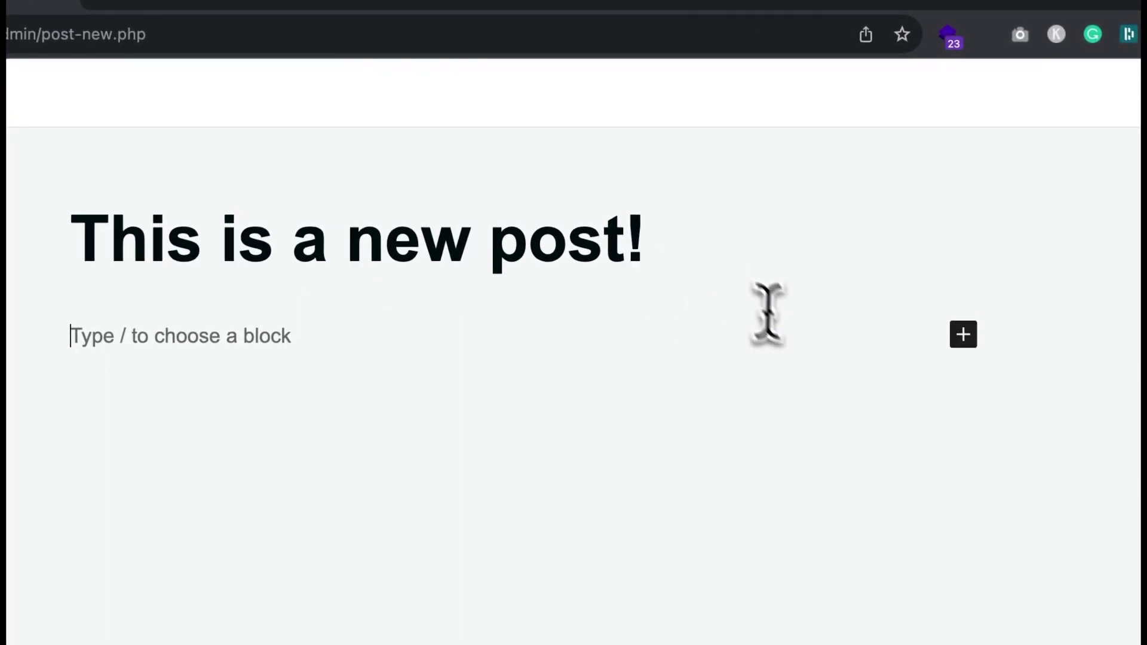
left_click(783, 113)
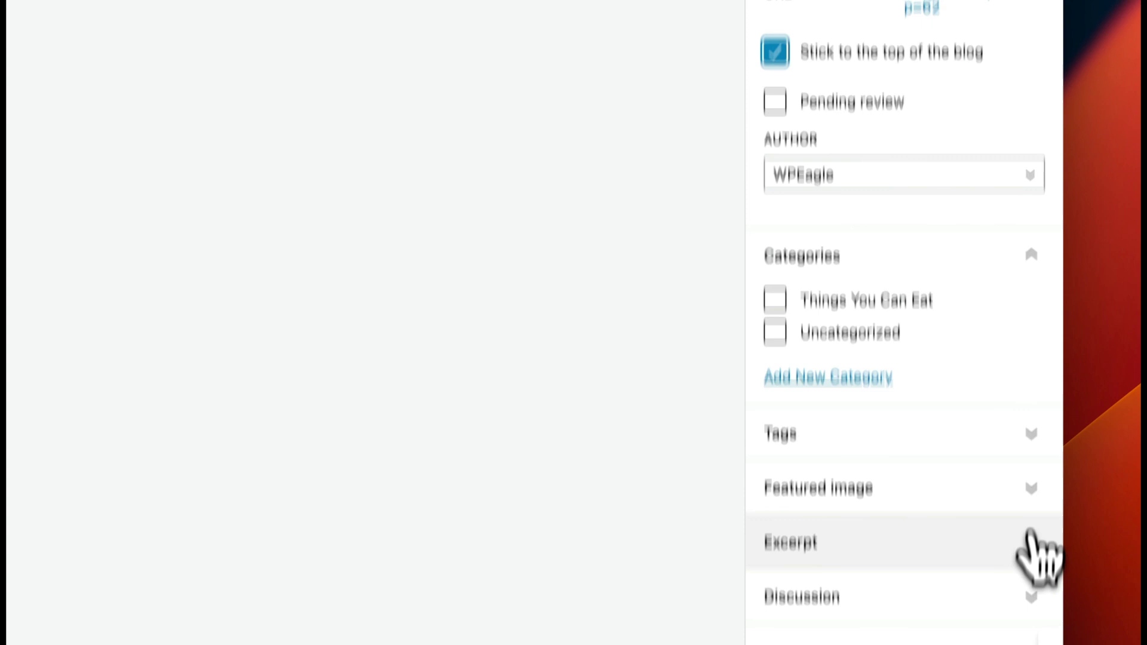
left_click(1024, 413)
left_click(960, 464)
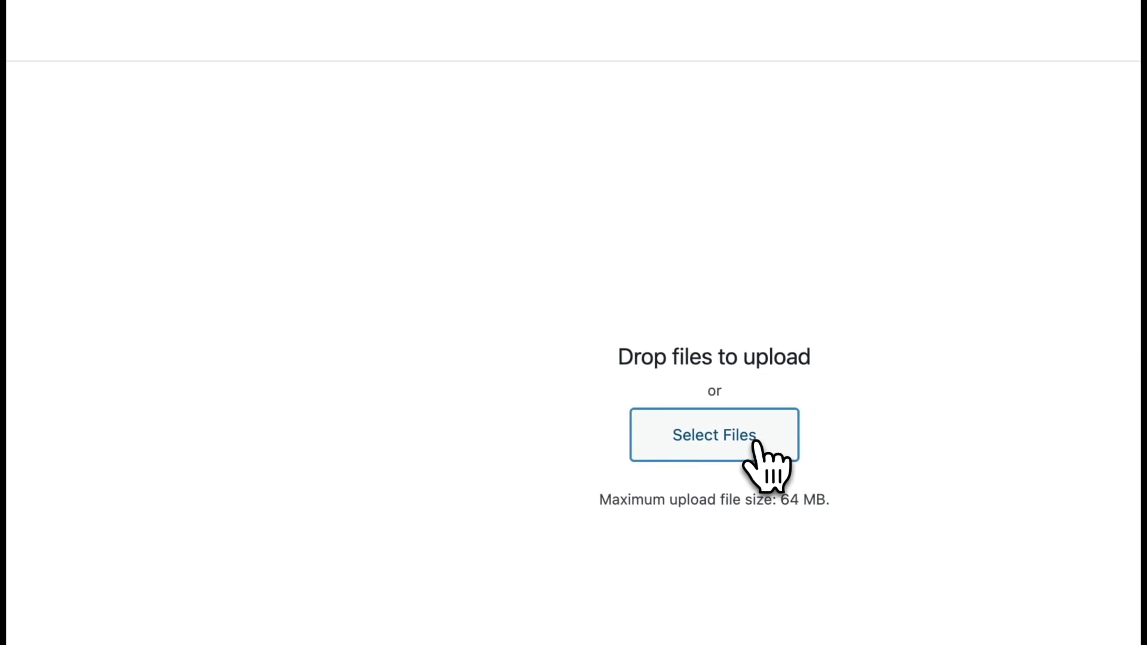
Step: Upload a photo from Downloads and make it the post's featured image
left_click(767, 449)
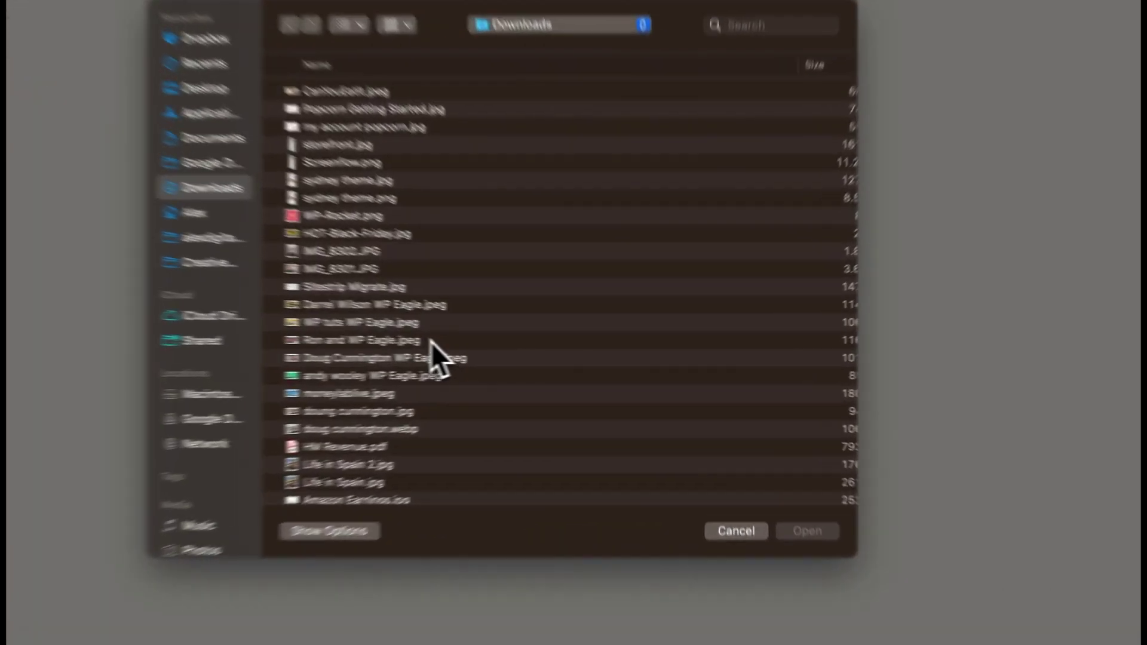
double_click(528, 351)
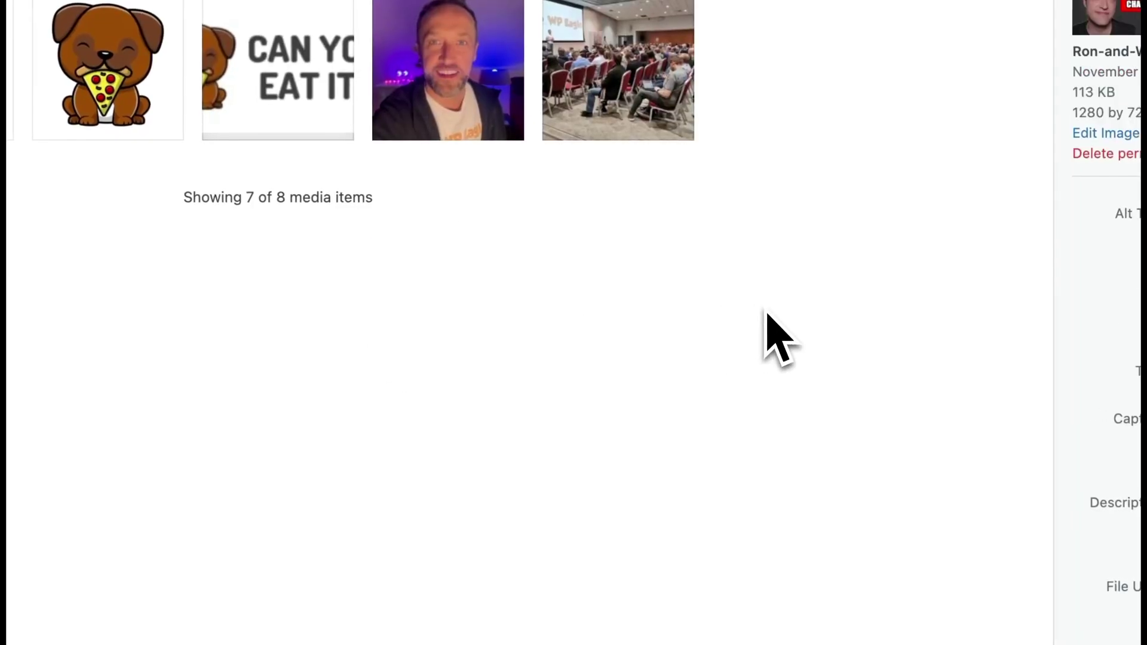
left_click(991, 551)
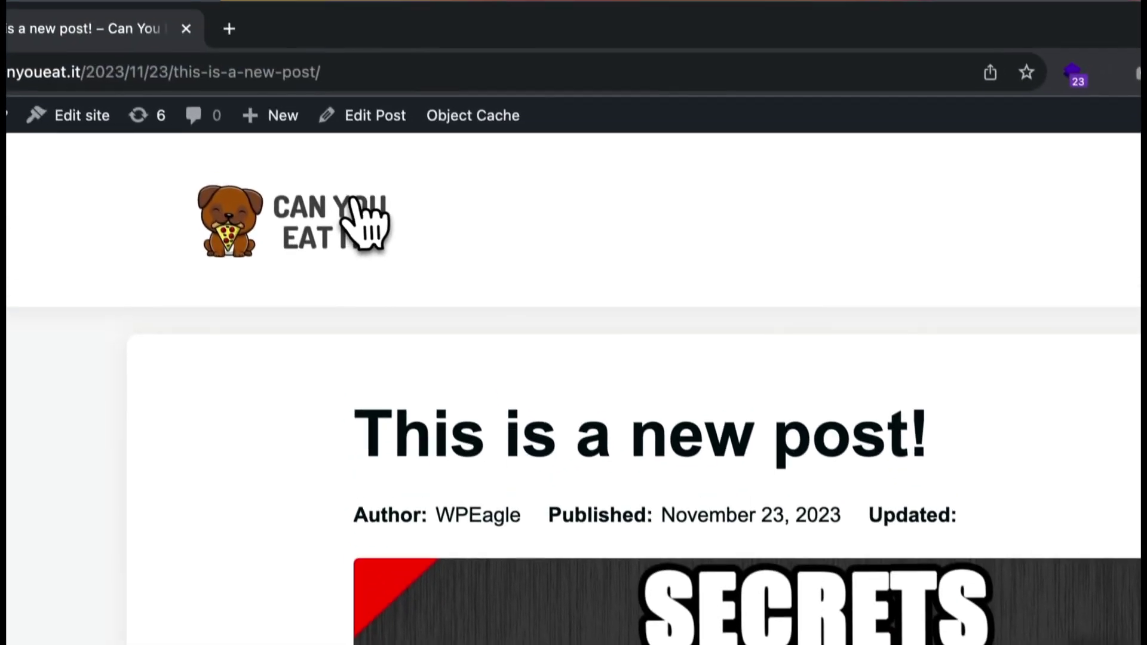
Step: Return to the home page and check 'This is a new post!' under Featured Posts
left_click(311, 69)
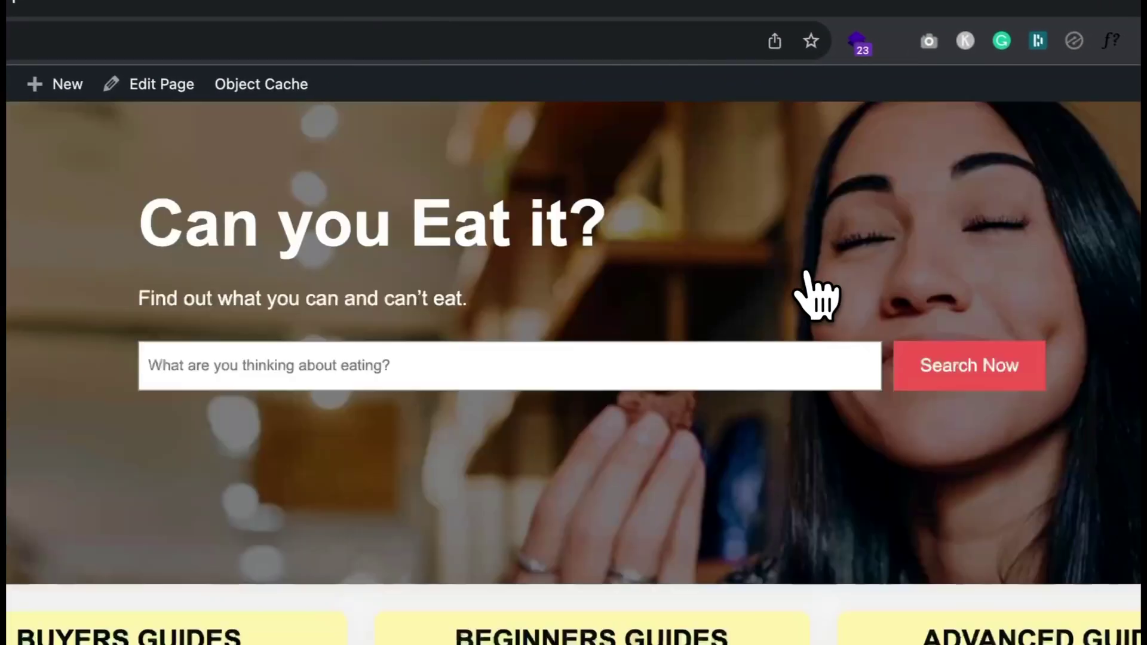
scroll(816, 296, "down", 5)
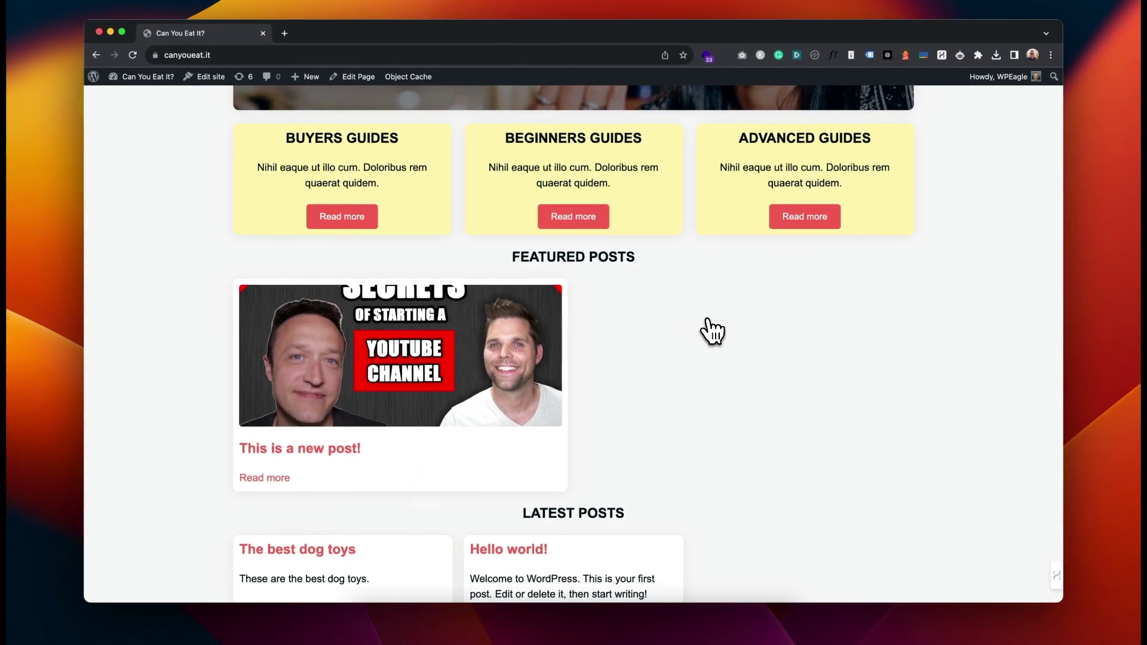
scroll(712, 330, "down", 2)
scroll(712, 330, "down", 1)
scroll(712, 330, "up", 2)
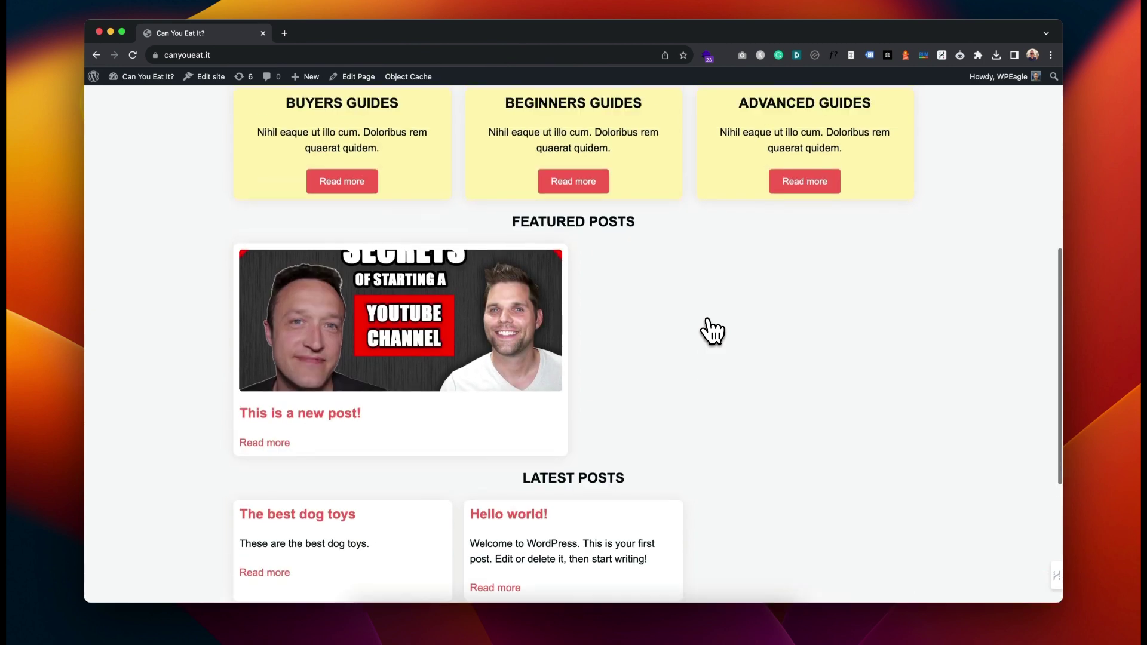
scroll(712, 331, "down", 5)
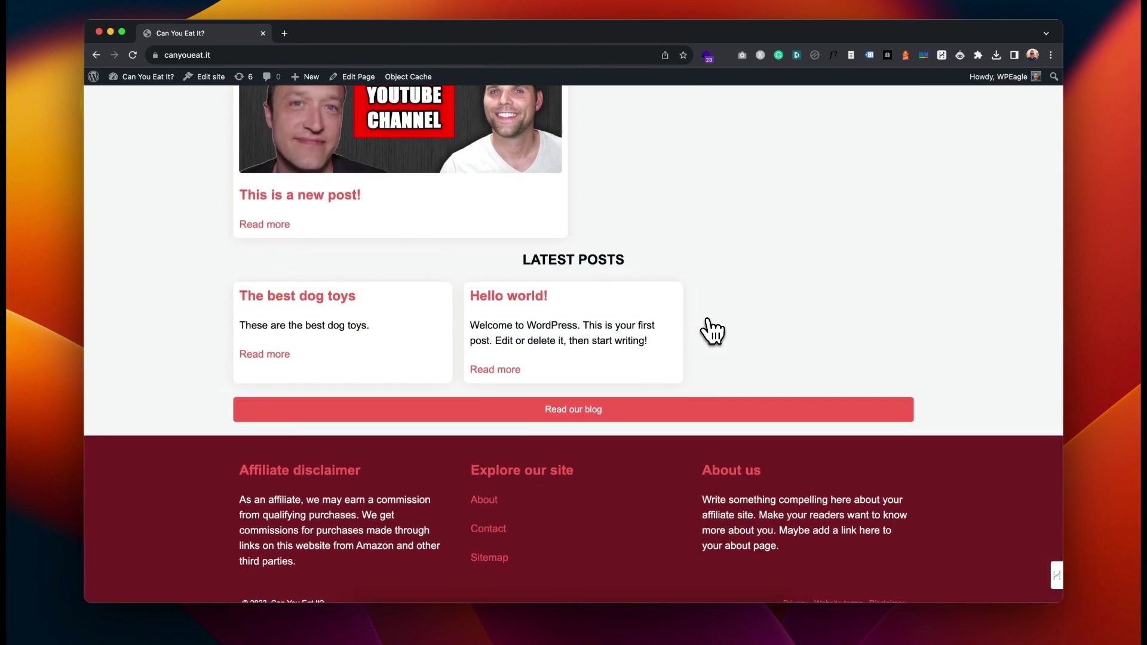